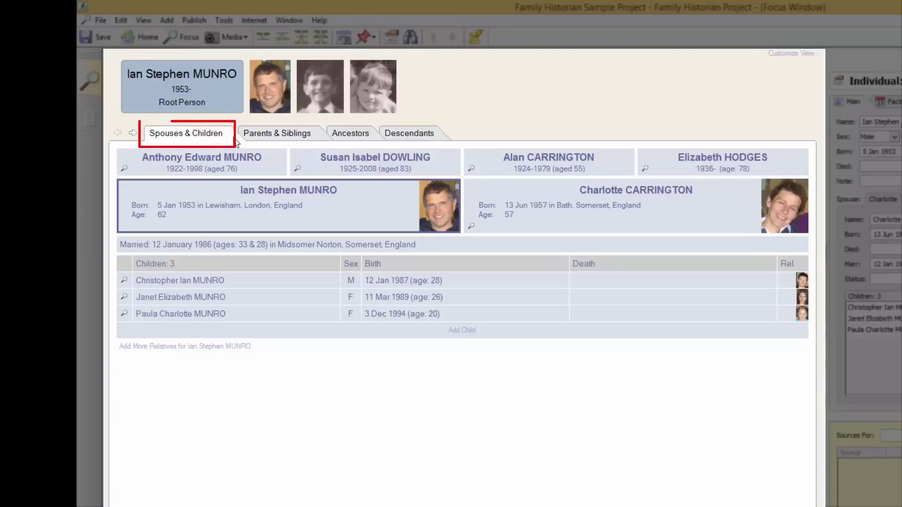
Review the root person's parents and siblings, ancestors and descendants, finishing on the spouses and children view
{"action": "left_click", "coordinate": [273, 133]}
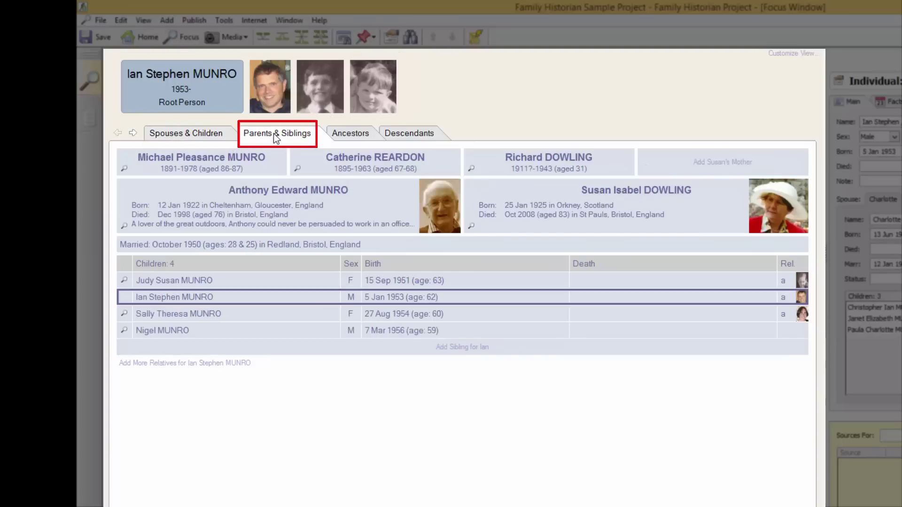
{"action": "left_click", "coordinate": [356, 135]}
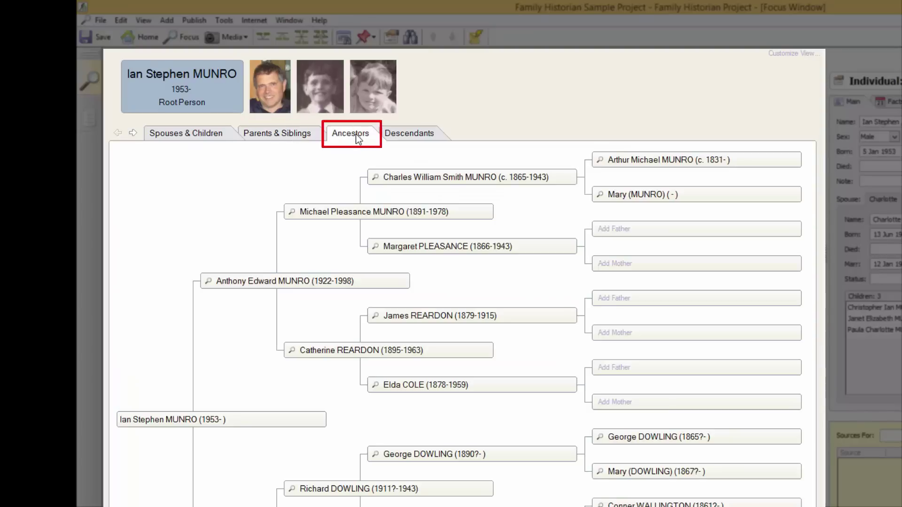
{"action": "left_click", "coordinate": [423, 135]}
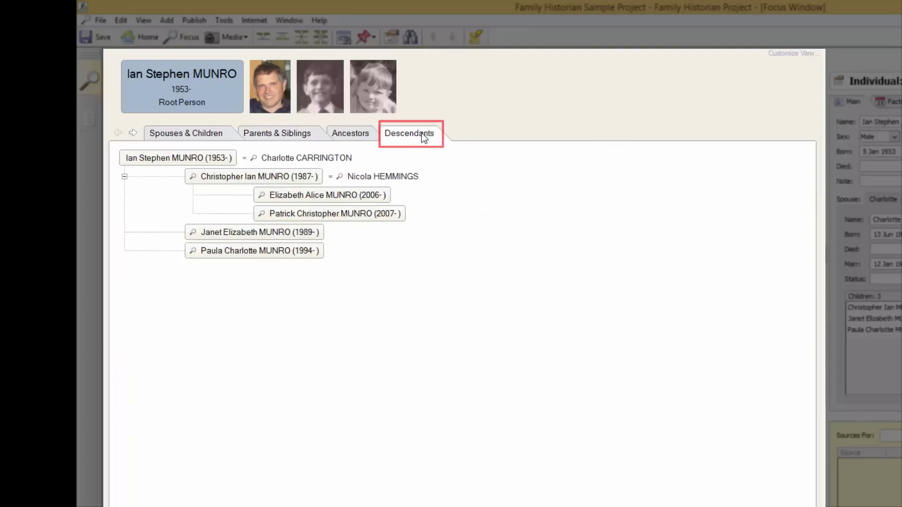
{"action": "left_click", "coordinate": [188, 139]}
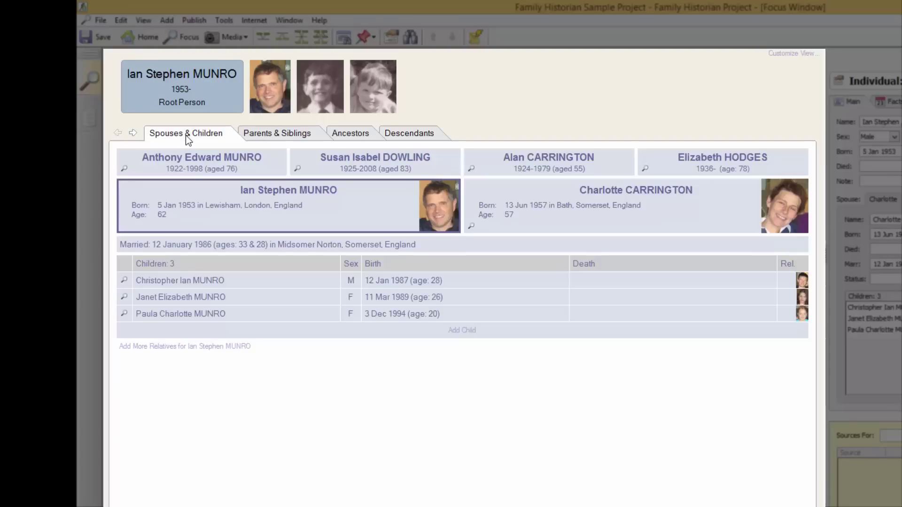
Focus on the root person's father and inspect the options for adding his first wife's mother and other records
{"action": "left_click", "coordinate": [124, 169]}
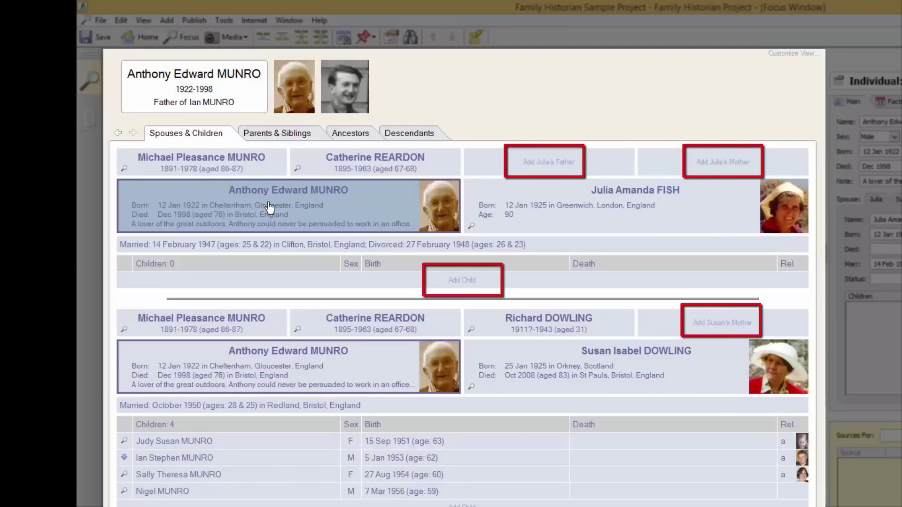
{"action": "left_click", "coordinate": [725, 162]}
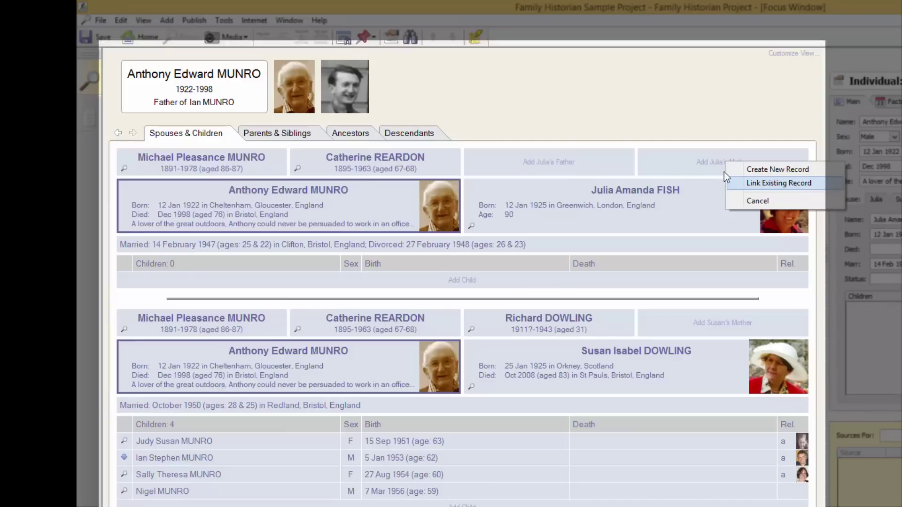
{"action": "left_click", "coordinate": [168, 22]}
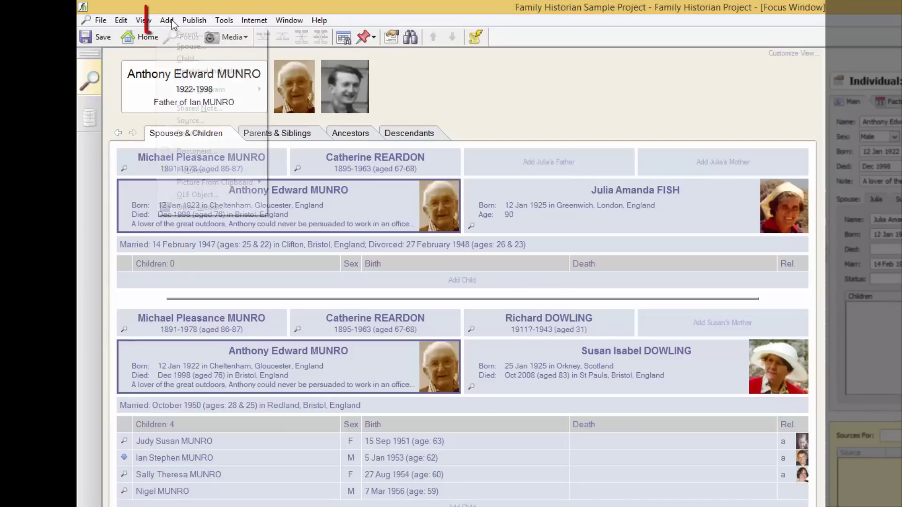
{"action": "left_click", "coordinate": [168, 21]}
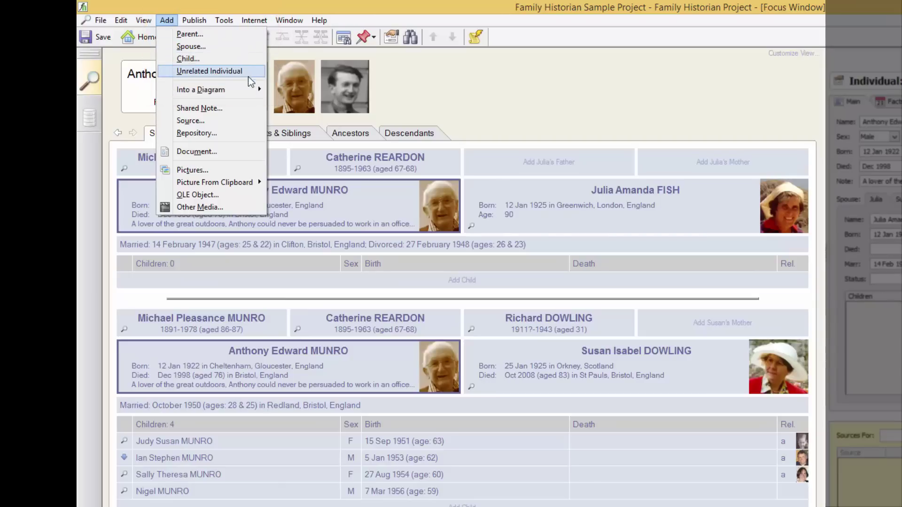
Examine the father's Facts, Notes, Media and complete record data in the property box, finishing on his Main details
{"action": "left_click", "coordinate": [339, 209]}
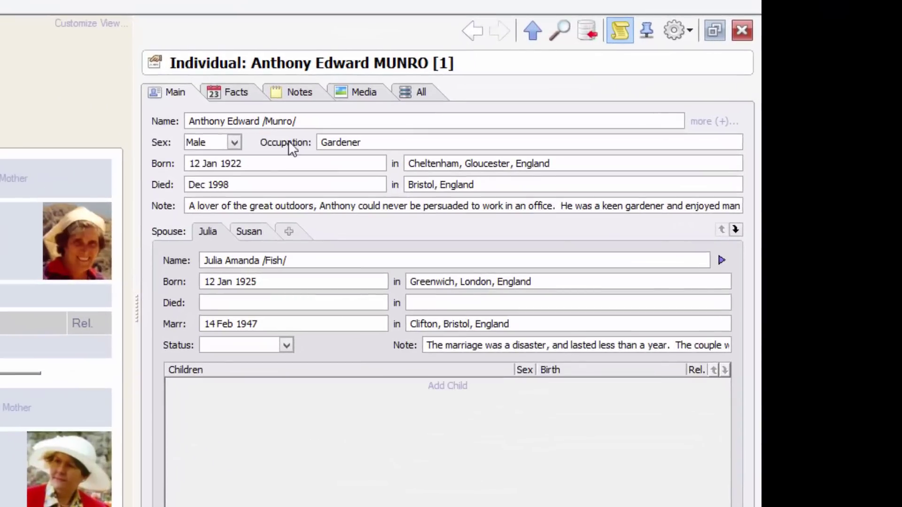
{"action": "left_click", "coordinate": [308, 89]}
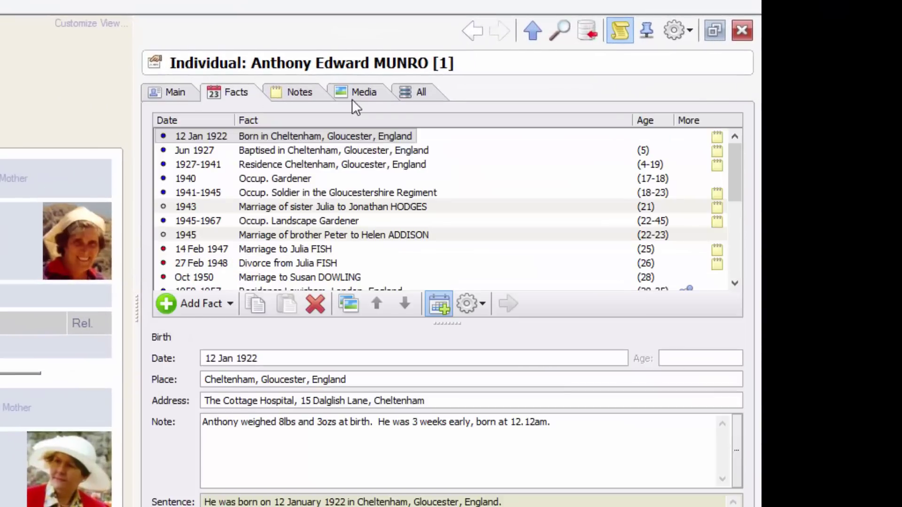
{"action": "left_click", "coordinate": [301, 93]}
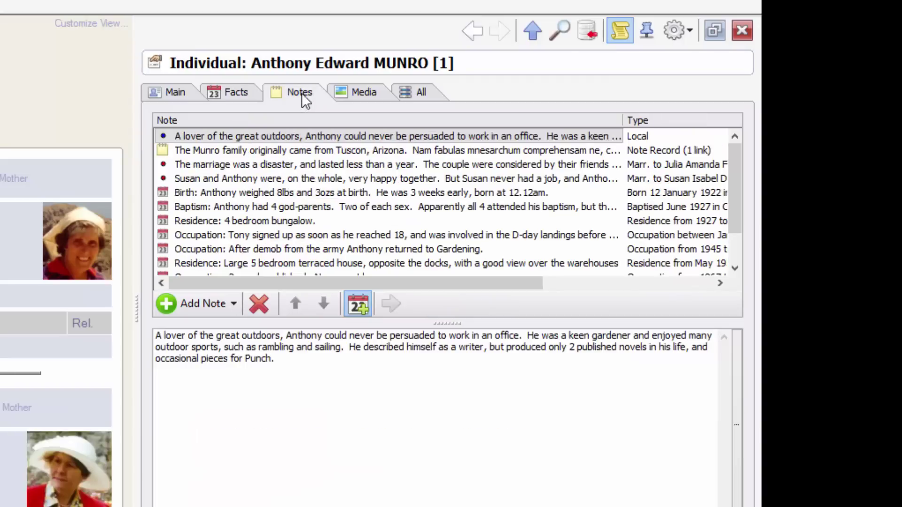
{"action": "left_click", "coordinate": [369, 92]}
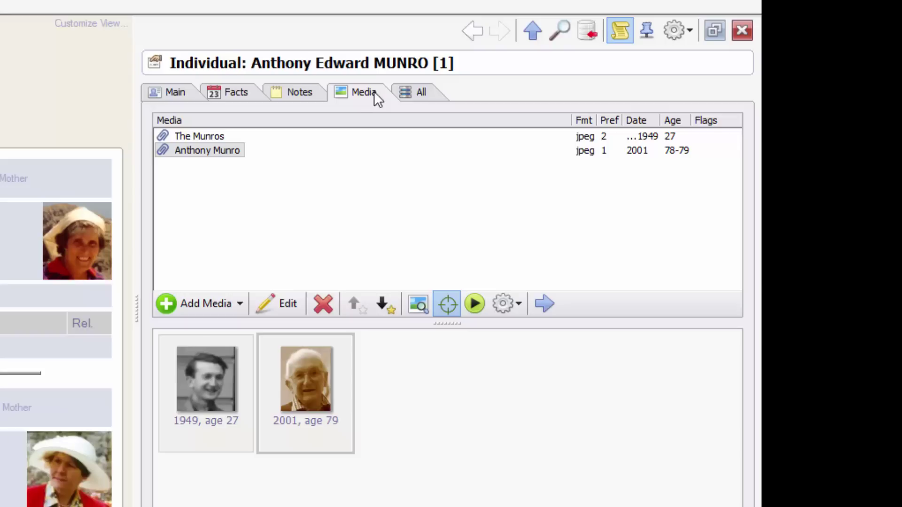
{"action": "left_click", "coordinate": [424, 92]}
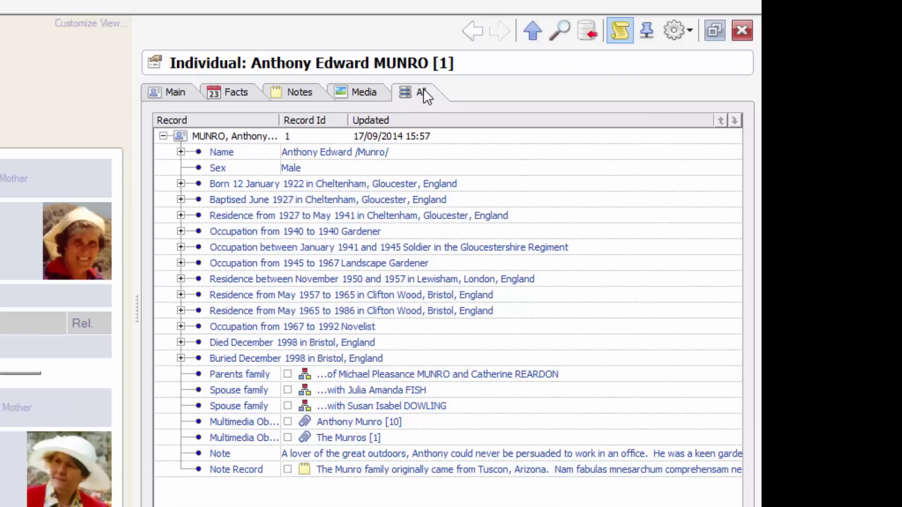
{"action": "left_click", "coordinate": [174, 92]}
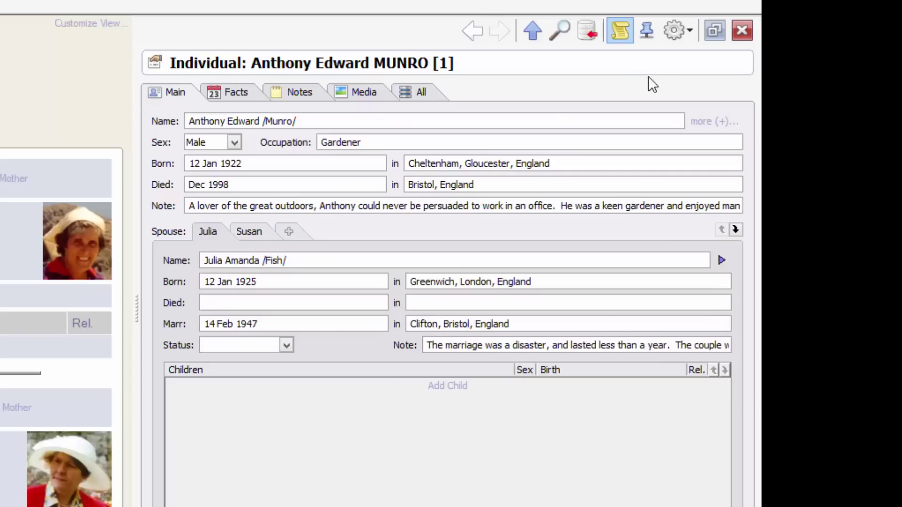
Inspect the data entry customization settings for the Main details of Individual records and leave them without changes
{"action": "left_click", "coordinate": [668, 29]}
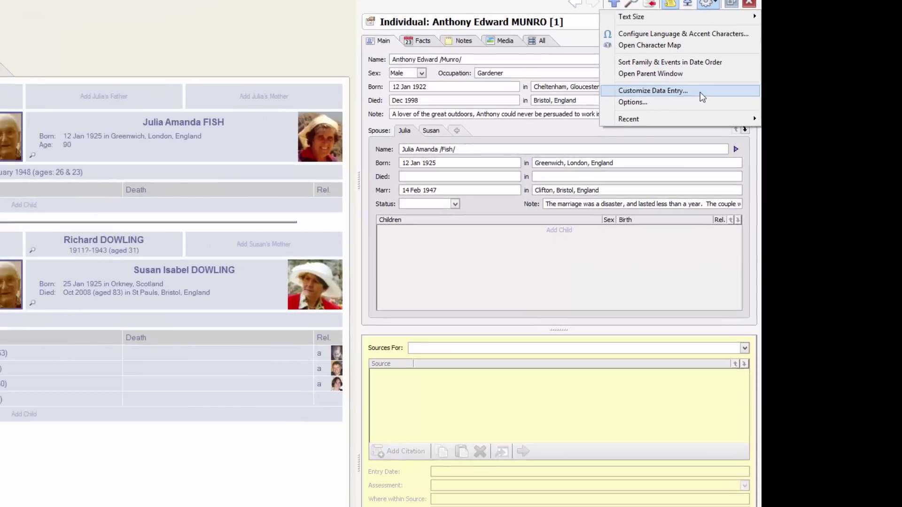
{"action": "left_click", "coordinate": [667, 170]}
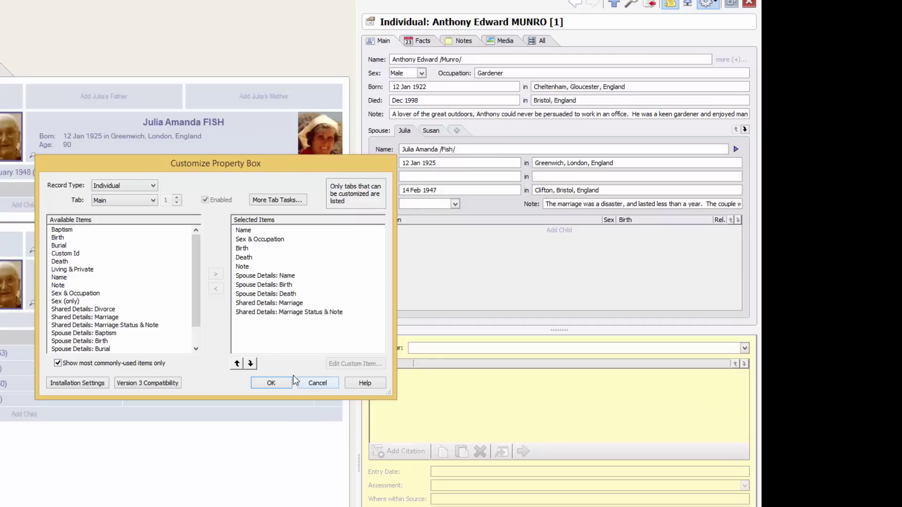
{"action": "left_click", "coordinate": [326, 383]}
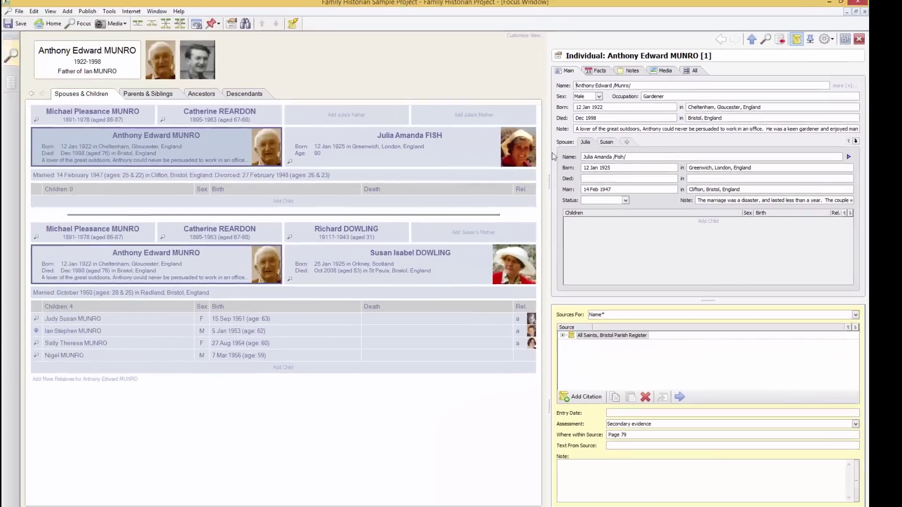
Widen the docked property box and make its sources section taller
{"action": "left_click_drag", "start_coordinate": [561, 183], "coordinate": [533, 197]}
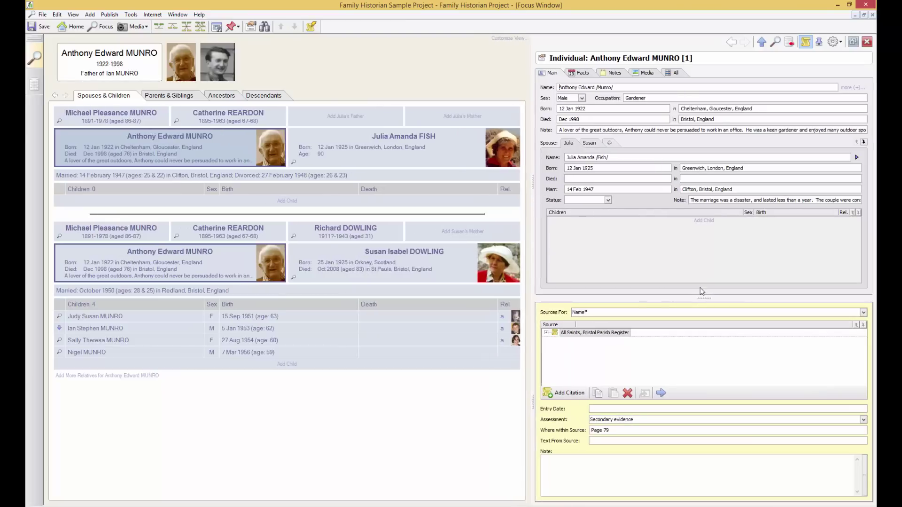
{"action": "mouse_move", "coordinate": [702, 296]}
{"action": "left_mouse_down"}
{"action": "mouse_move", "coordinate": [698, 247]}
{"action": "mouse_move", "coordinate": [700, 349]}
{"action": "mouse_move", "coordinate": [703, 284]}
{"action": "left_mouse_up"}
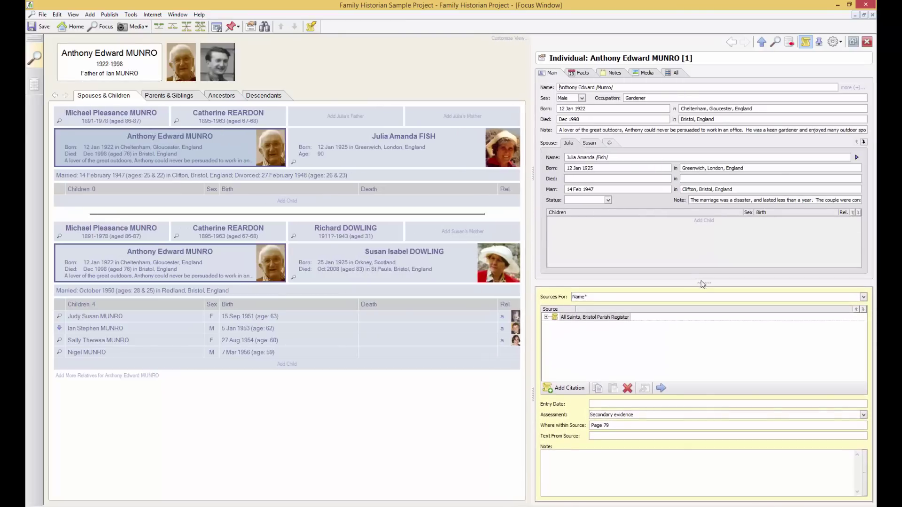
Undock the property box, resize its floating window and sources section, and dock it again
{"action": "left_click", "coordinate": [852, 43]}
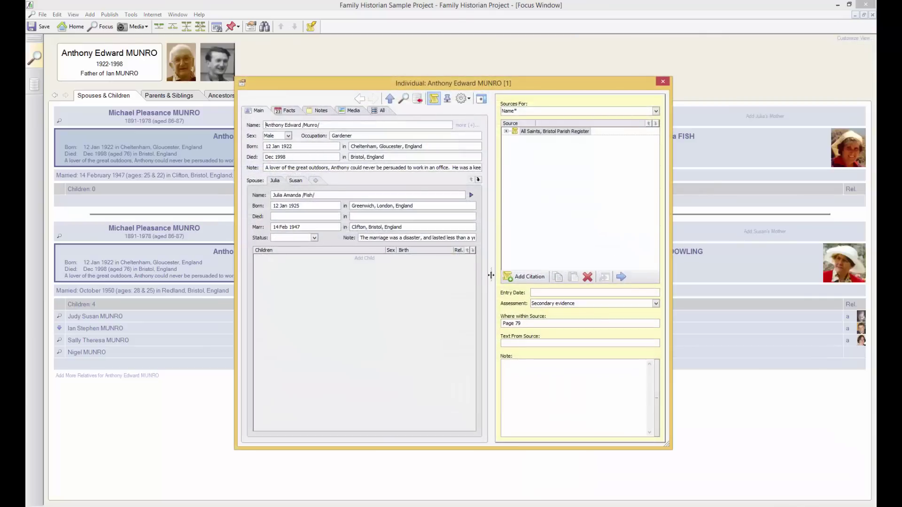
{"action": "left_click_drag", "start_coordinate": [490, 274], "coordinate": [471, 280]}
{"action": "mouse_move", "coordinate": [668, 446]}
{"action": "left_mouse_down"}
{"action": "mouse_move", "coordinate": [691, 474]}
{"action": "mouse_move", "coordinate": [646, 429]}
{"action": "mouse_move", "coordinate": [677, 427]}
{"action": "mouse_move", "coordinate": [661, 431]}
{"action": "left_mouse_up"}
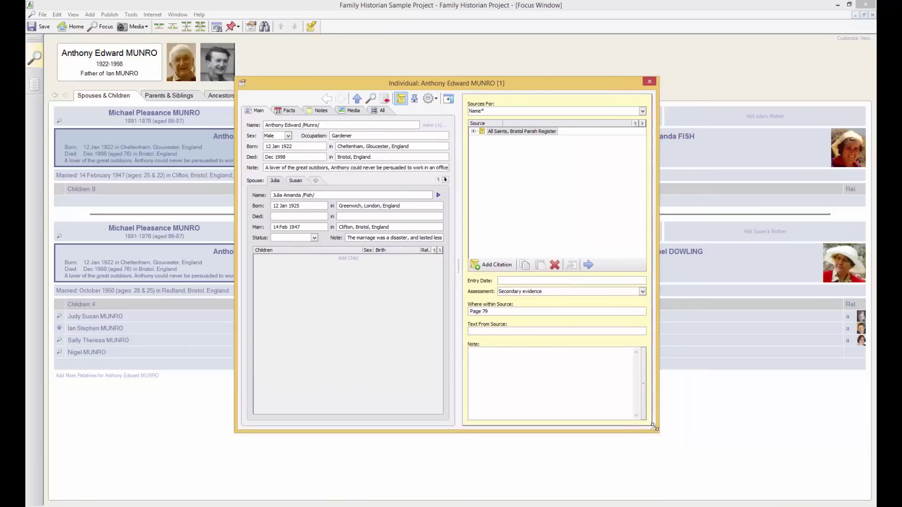
{"action": "left_click", "coordinate": [448, 100]}
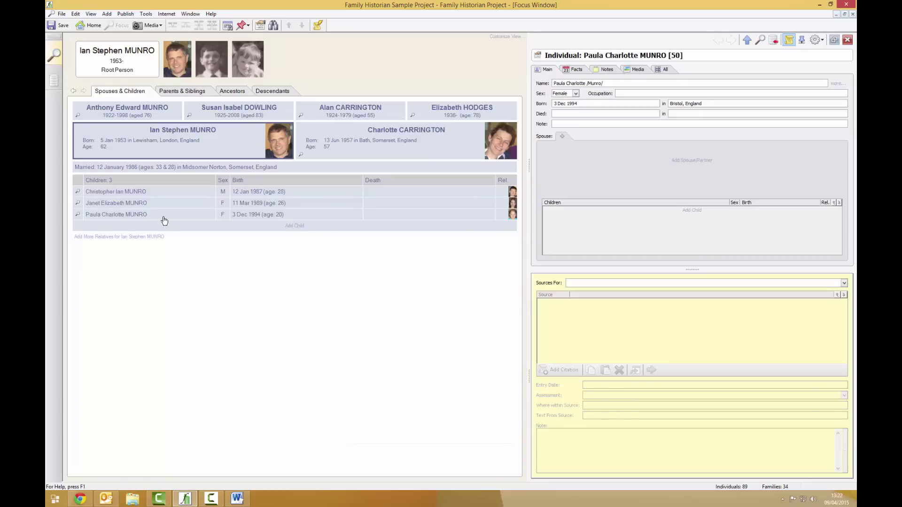
Create an Ancestors diagram for the root person's youngest daughter, collapsing and re-expanding the branch above her paternal grandmother
{"action": "left_click", "coordinate": [137, 217]}
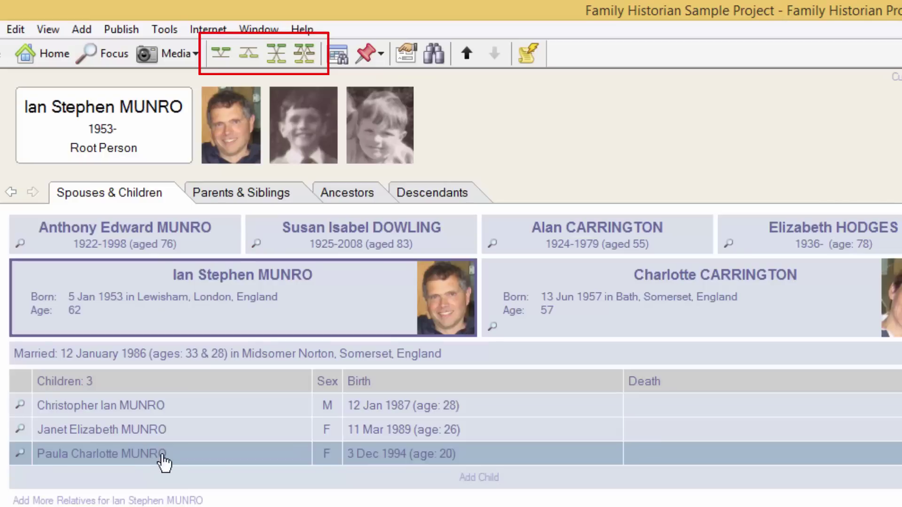
{"action": "left_click", "coordinate": [219, 52]}
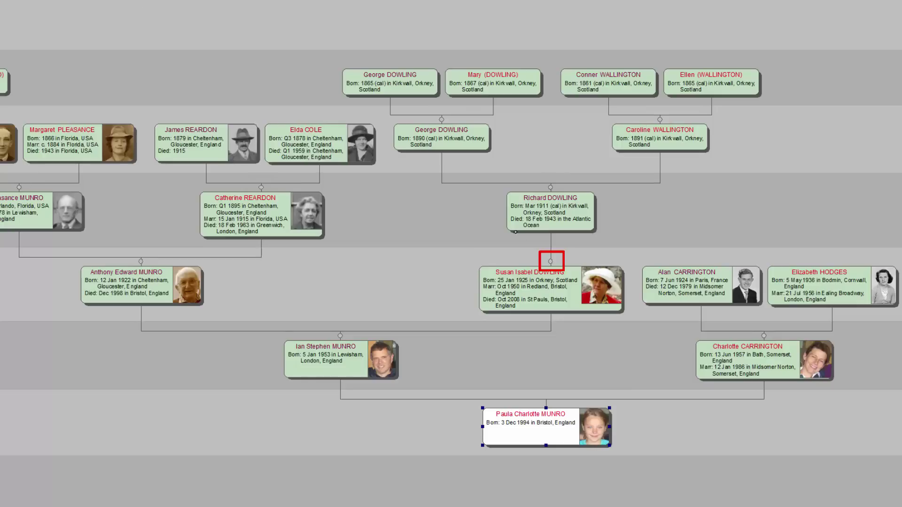
{"action": "left_click", "coordinate": [550, 261]}
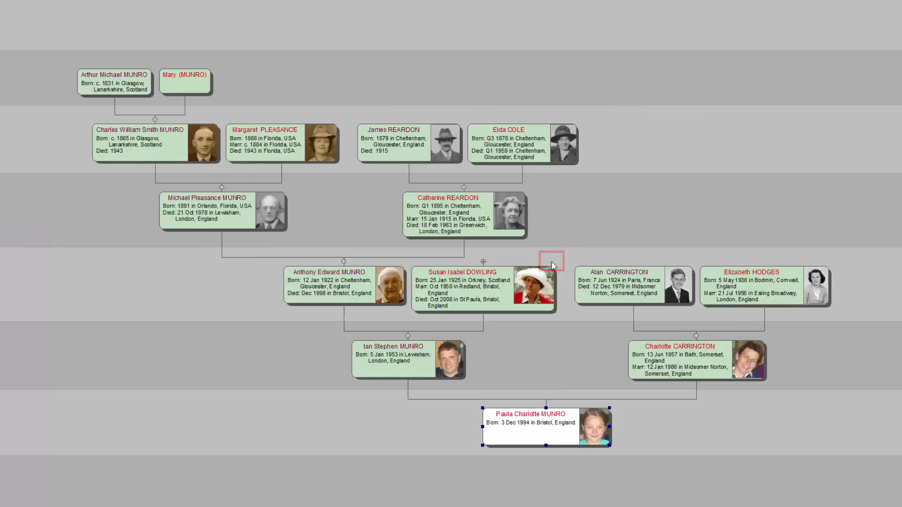
{"action": "left_click", "coordinate": [483, 262]}
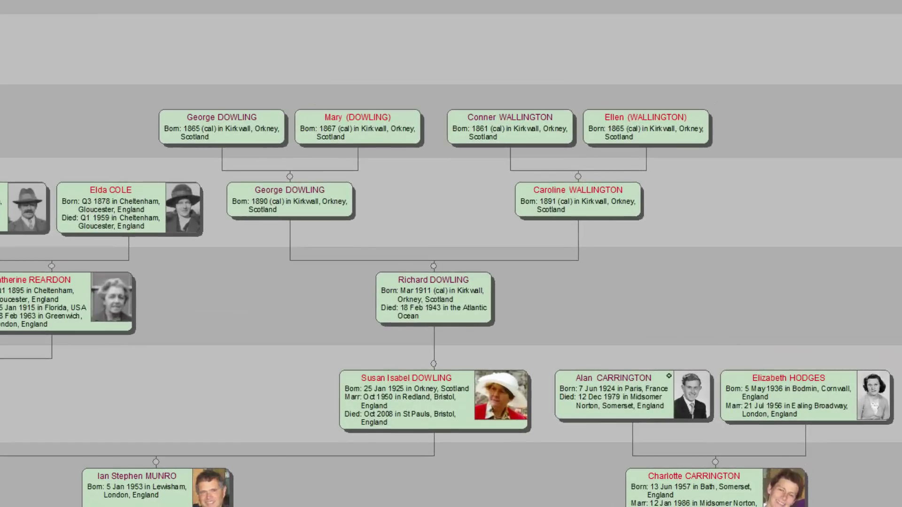
Add a new father record above the maternal grandfather in the diagram and enter the new person's full name
{"action": "left_click_drag", "start_coordinate": [644, 385], "coordinate": [649, 323]}
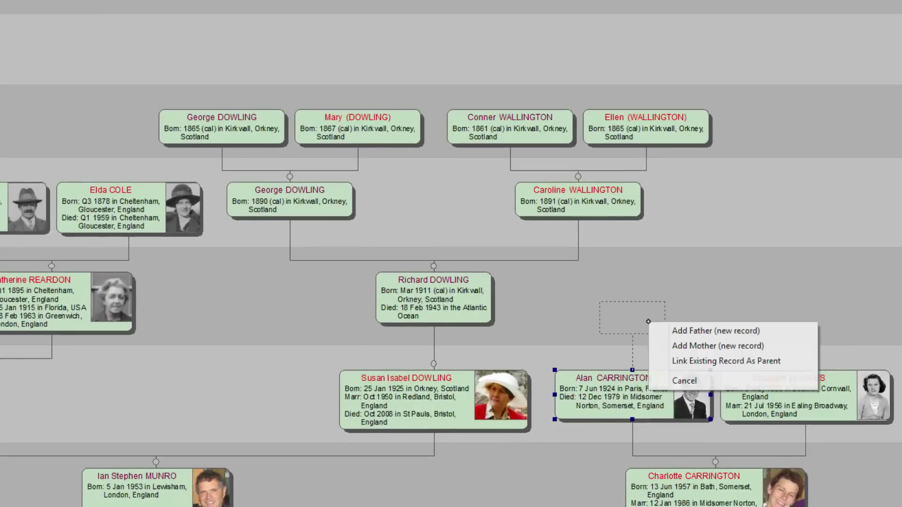
{"action": "left_click", "coordinate": [705, 331]}
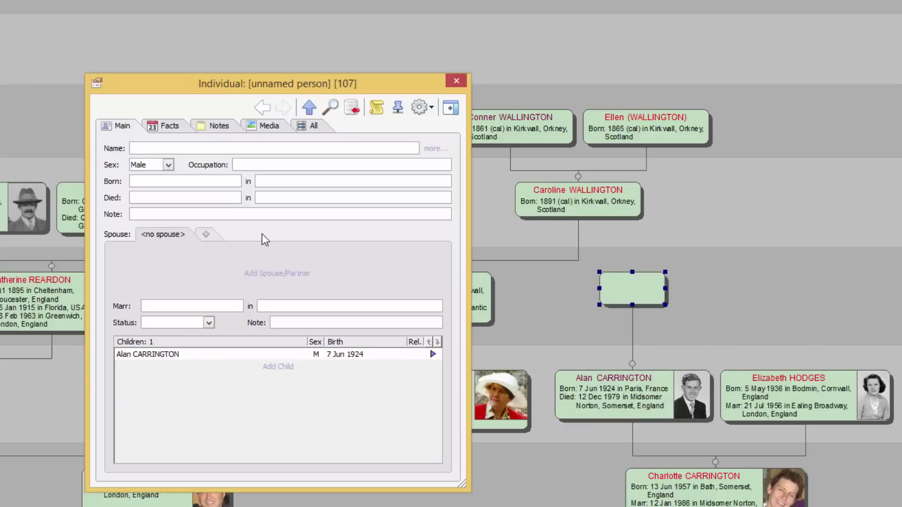
{"action": "type", "text": "George Carrington"}
{"action": "key", "text": "Tab"}
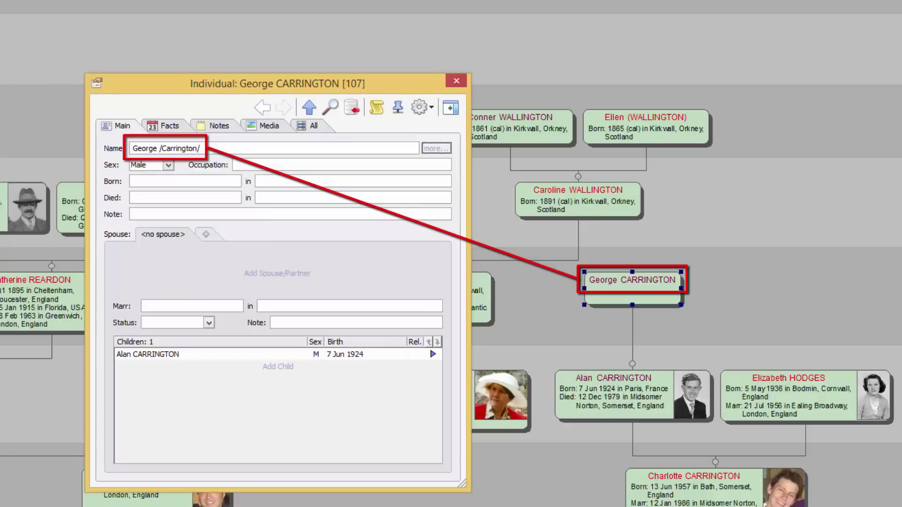
{"action": "left_click", "coordinate": [461, 81]}
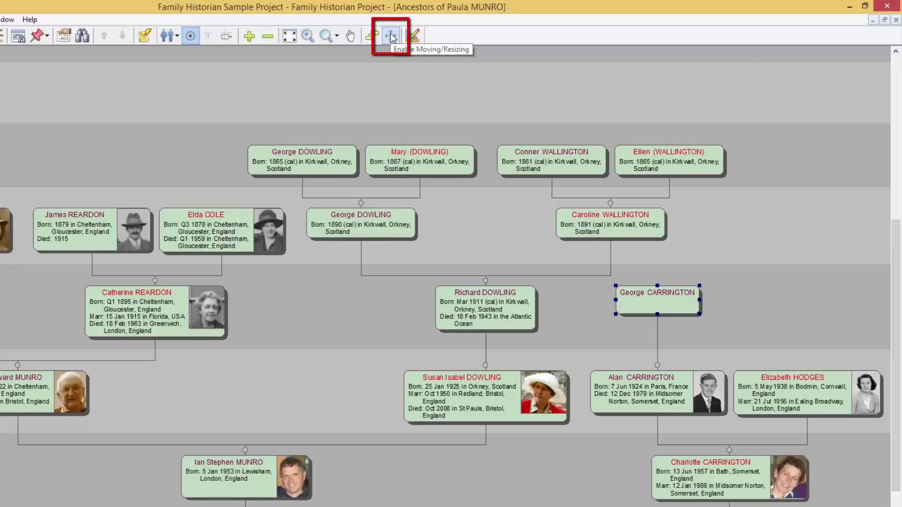
Enable moving and resizing in the diagram and try shifting the mother's box and the bar above it
{"action": "left_click", "coordinate": [391, 37]}
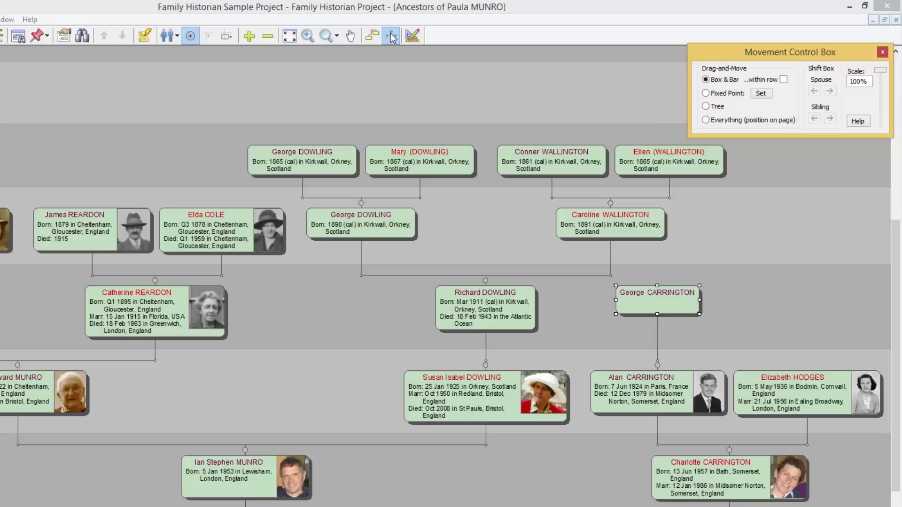
{"action": "left_click_drag", "start_coordinate": [704, 472], "coordinate": [679, 503]}
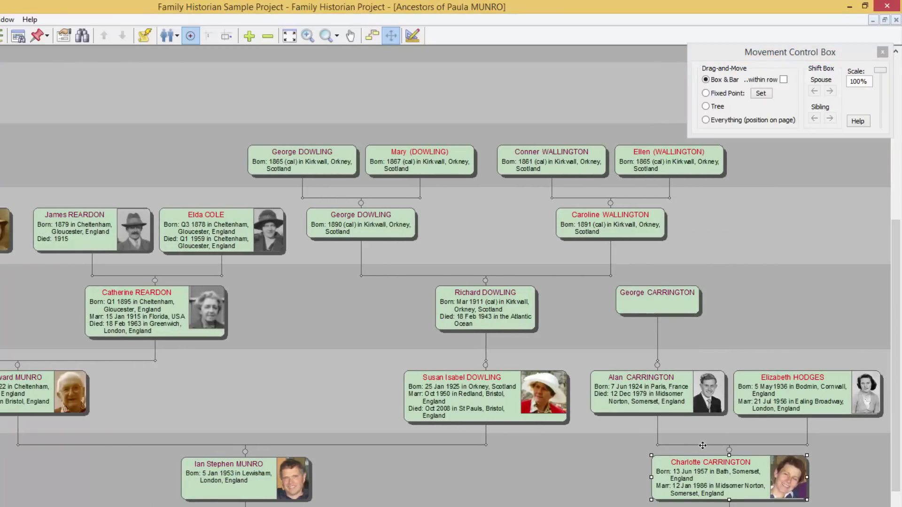
{"action": "mouse_move", "coordinate": [702, 445]}
{"action": "left_mouse_down"}
{"action": "mouse_move", "coordinate": [687, 405]}
{"action": "mouse_move", "coordinate": [582, 300]}
{"action": "mouse_move", "coordinate": [620, 400]}
{"action": "mouse_move", "coordinate": [789, 376]}
{"action": "mouse_move", "coordinate": [671, 451]}
{"action": "mouse_move", "coordinate": [704, 452]}
{"action": "mouse_move", "coordinate": [698, 456]}
{"action": "left_mouse_up"}
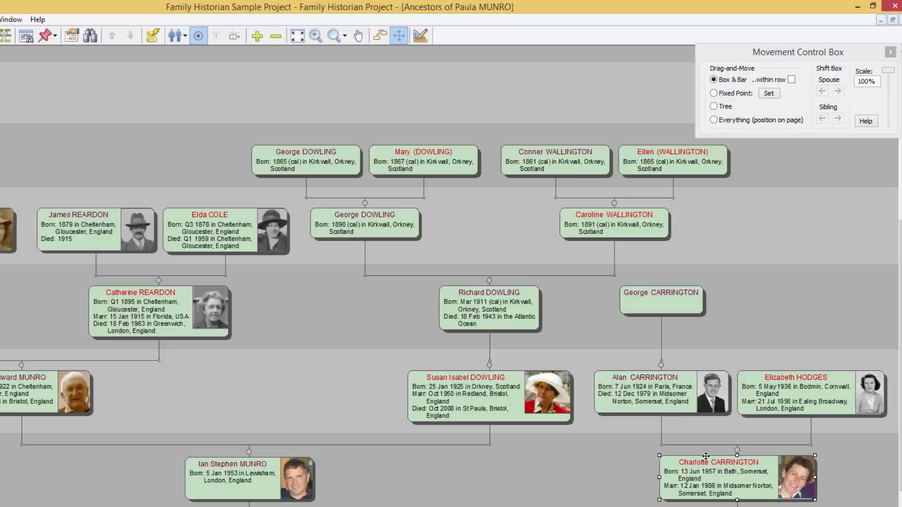
Open the options for the Ancestors diagram
{"action": "left_click", "coordinate": [171, 19]}
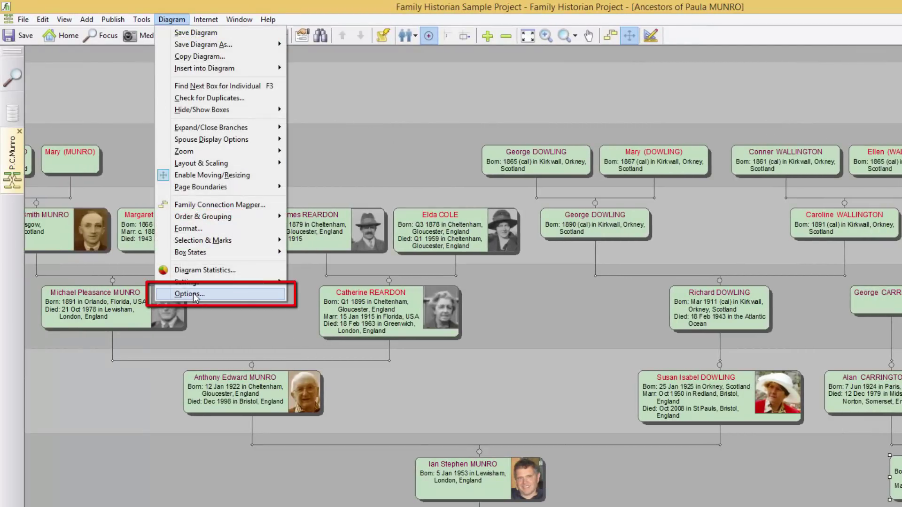
{"action": "left_click", "coordinate": [193, 293]}
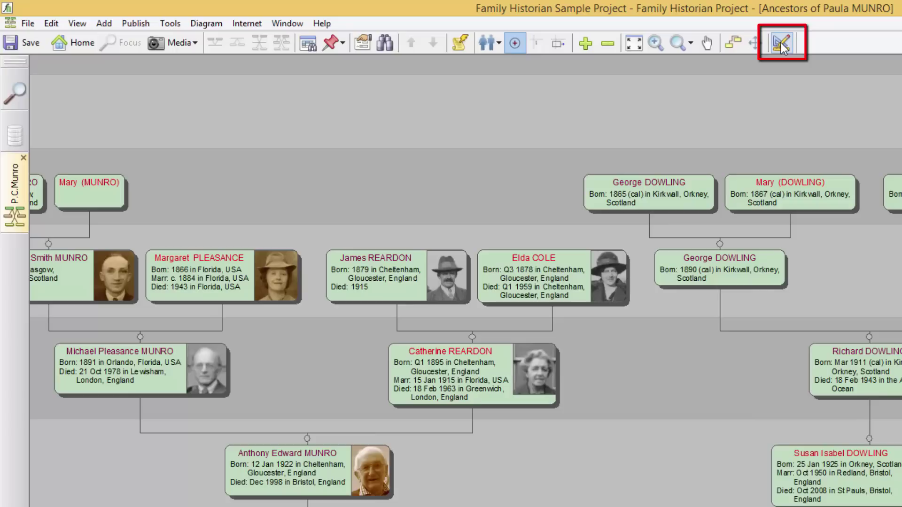
Turn on diagram editing, draw a block arrow beside the father's box, and rotate it to point up towards the box
{"action": "left_click", "coordinate": [781, 45]}
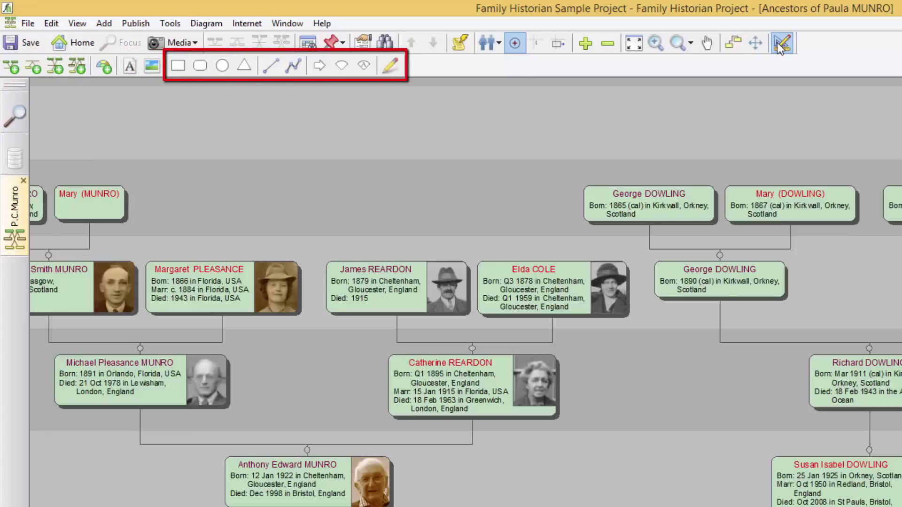
{"action": "left_click", "coordinate": [322, 66]}
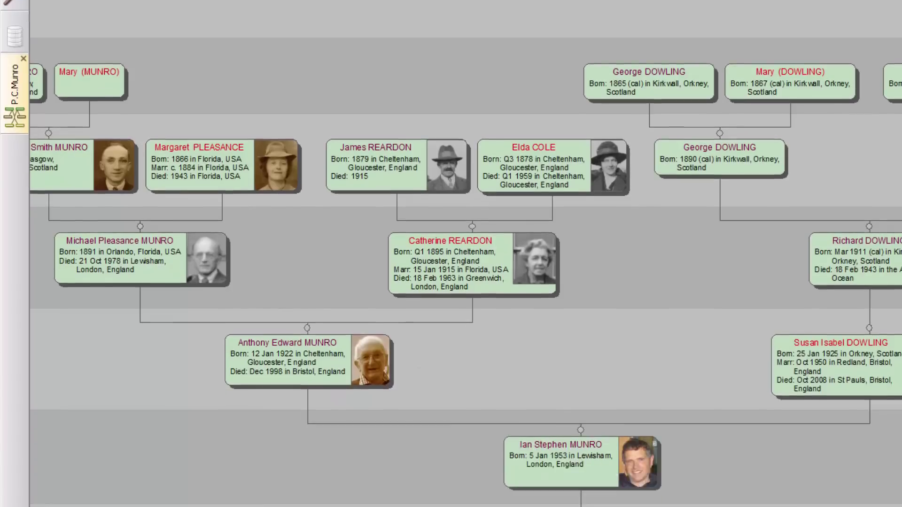
{"action": "left_click_drag", "start_coordinate": [386, 351], "coordinate": [542, 489]}
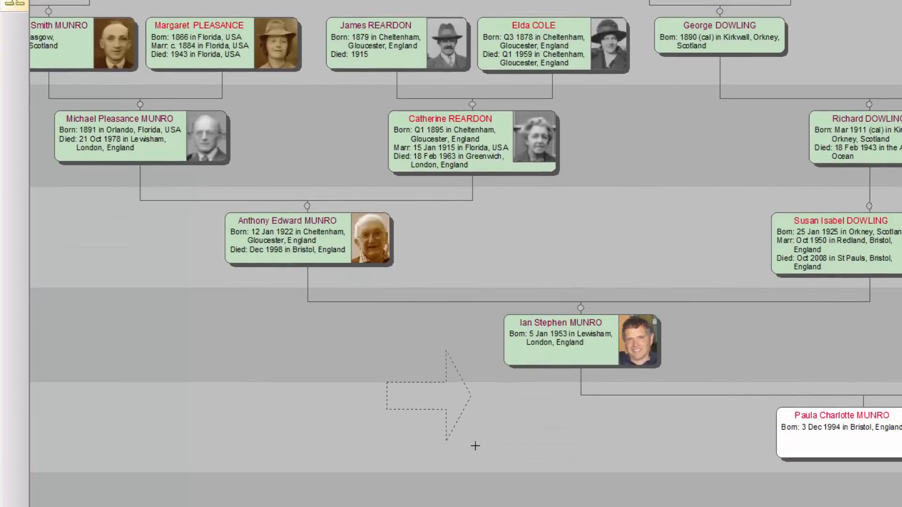
{"action": "left_click_drag", "start_coordinate": [511, 420], "coordinate": [510, 393]}
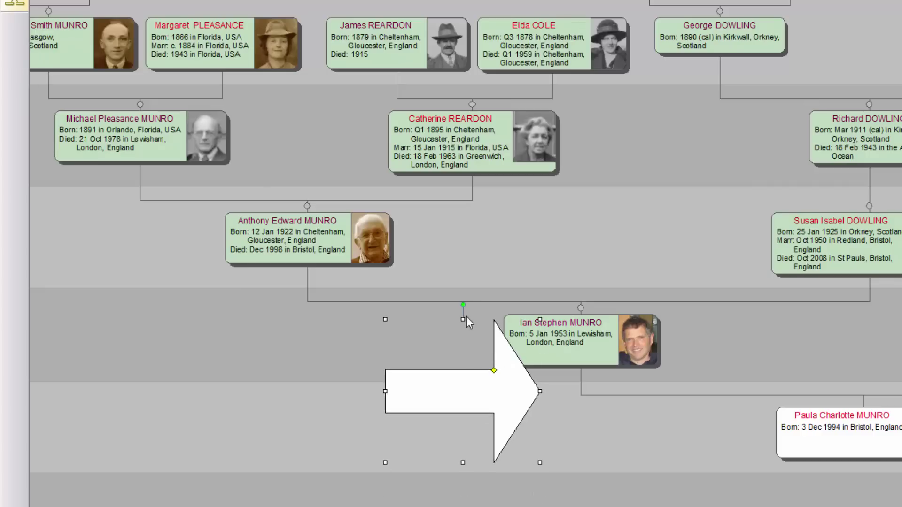
{"action": "left_click_drag", "start_coordinate": [461, 304], "coordinate": [444, 382]}
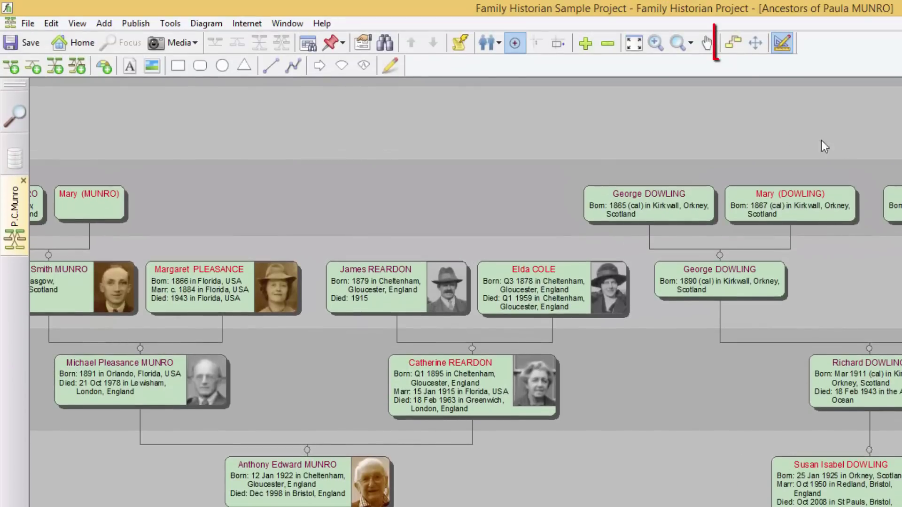
Open the Family Connection Mapper and apply a red route between the paternal great-grandfather's and the mother's boxes
{"action": "left_click", "coordinate": [733, 41]}
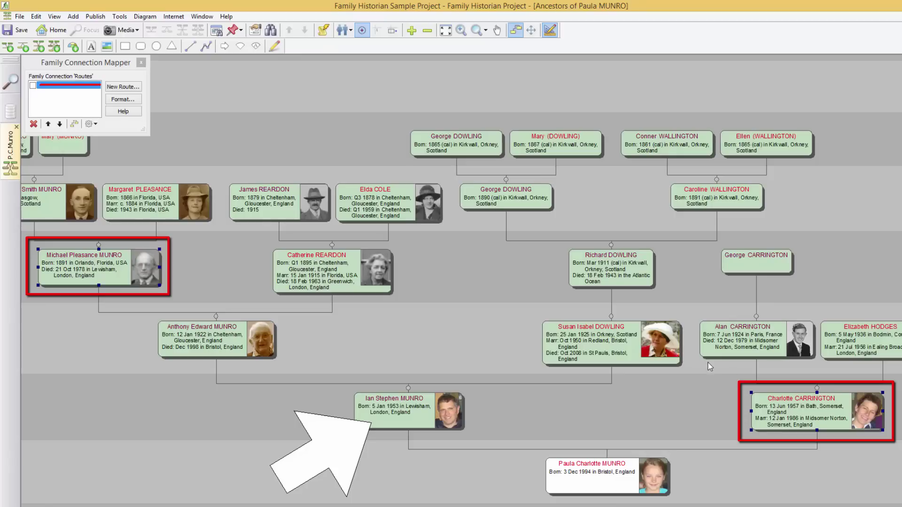
{"action": "left_click", "coordinate": [74, 125]}
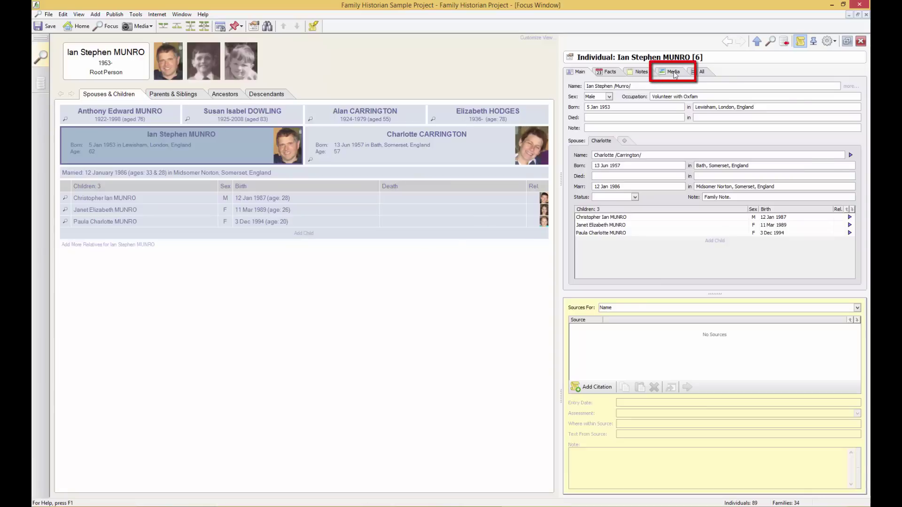
View the root person's media, list all media in the project, and open the 2005 family picture taken on holiday in Ireland
{"action": "left_click", "coordinate": [673, 73]}
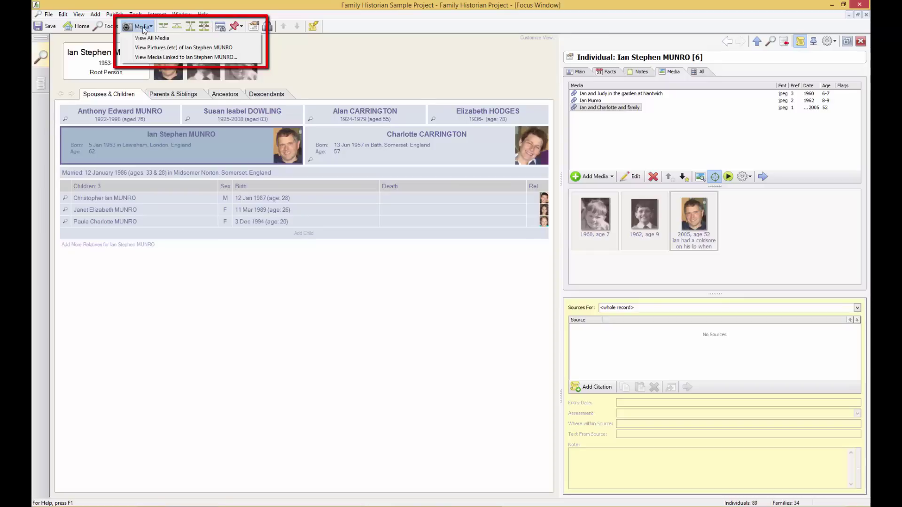
{"action": "left_click", "coordinate": [177, 38]}
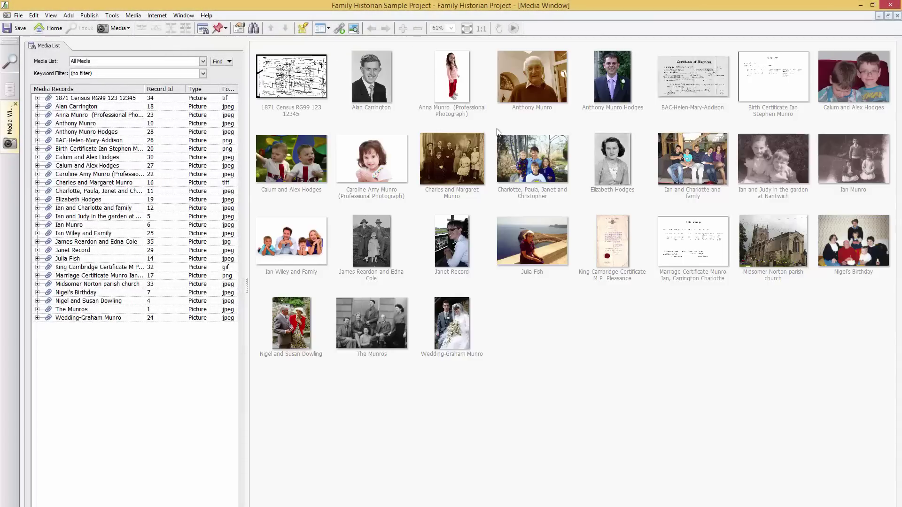
{"action": "double_click", "coordinate": [699, 155]}
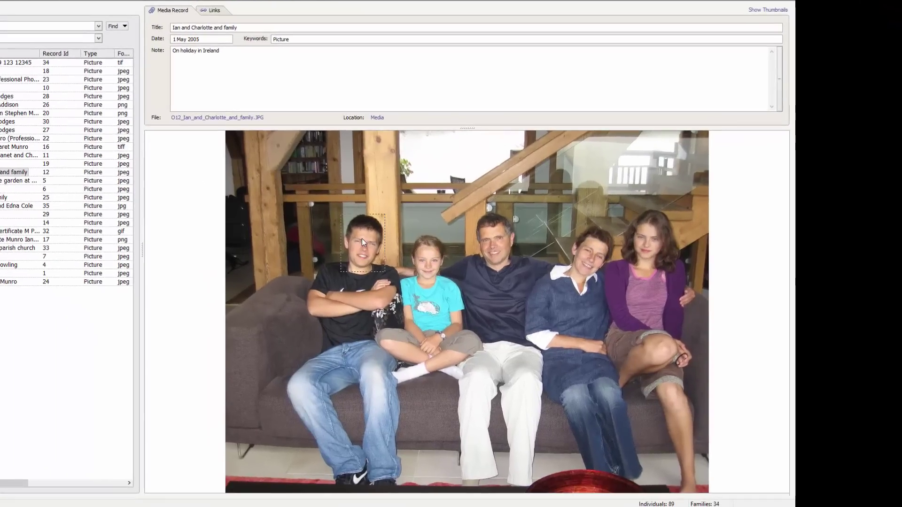
Show the son's link from his face in the photo, and view the father's record from his face
{"action": "left_click", "coordinate": [362, 240]}
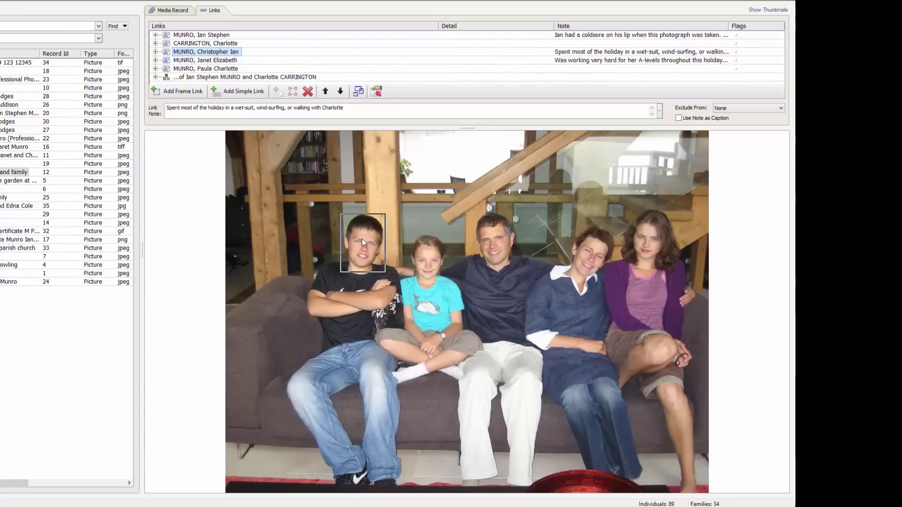
{"action": "double_click", "coordinate": [497, 243]}
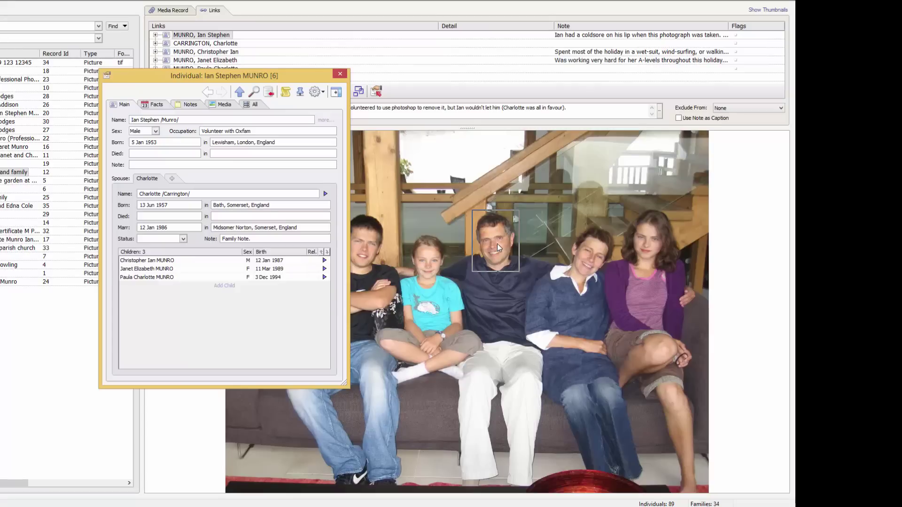
{"action": "left_click", "coordinate": [338, 73]}
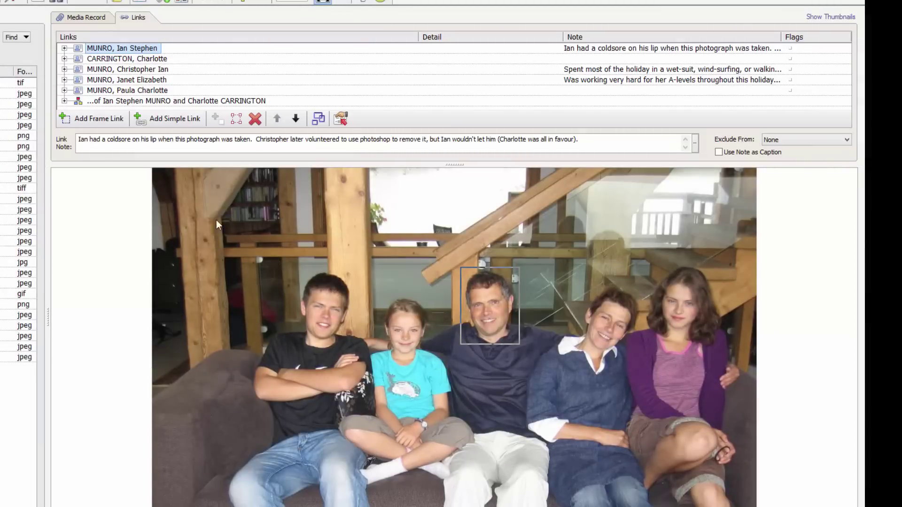
Show the elder daughter's face frame from her link, and toggle the frames for everyone in the photo
{"action": "left_click", "coordinate": [130, 80]}
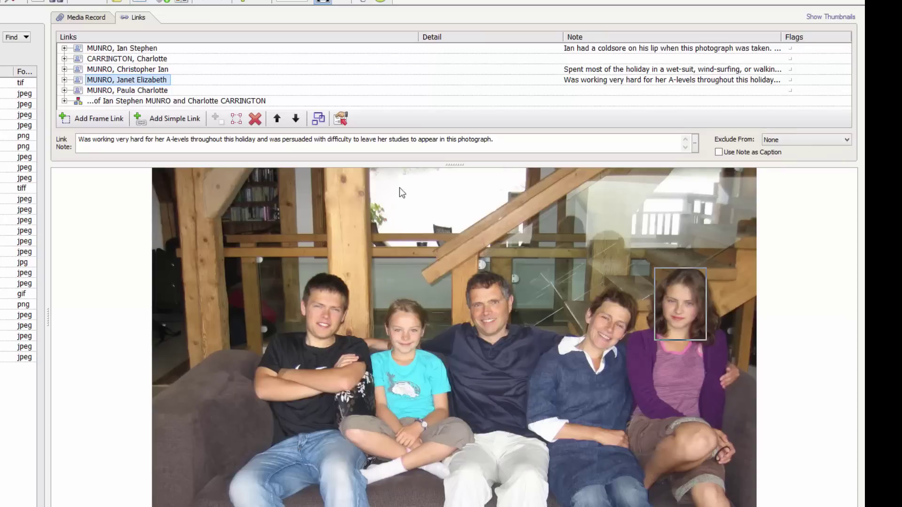
{"action": "left_click", "coordinate": [318, 119]}
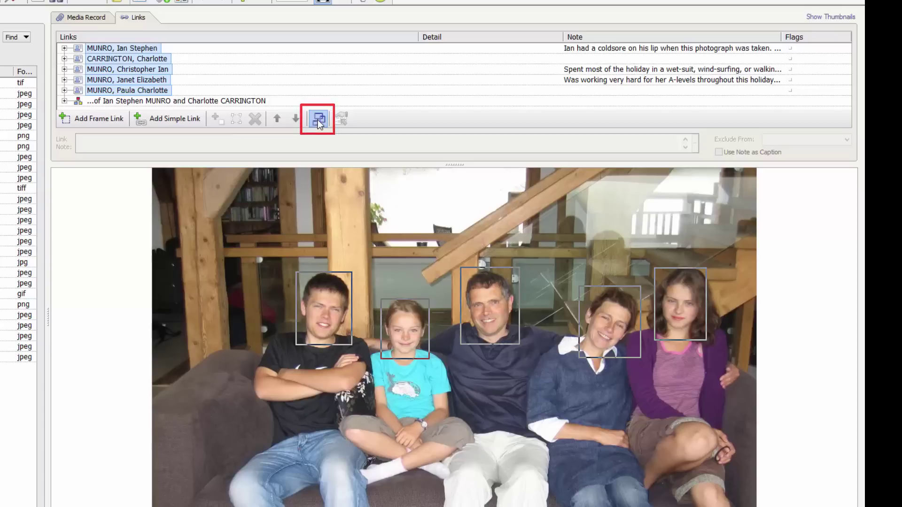
{"action": "left_click", "coordinate": [317, 120]}
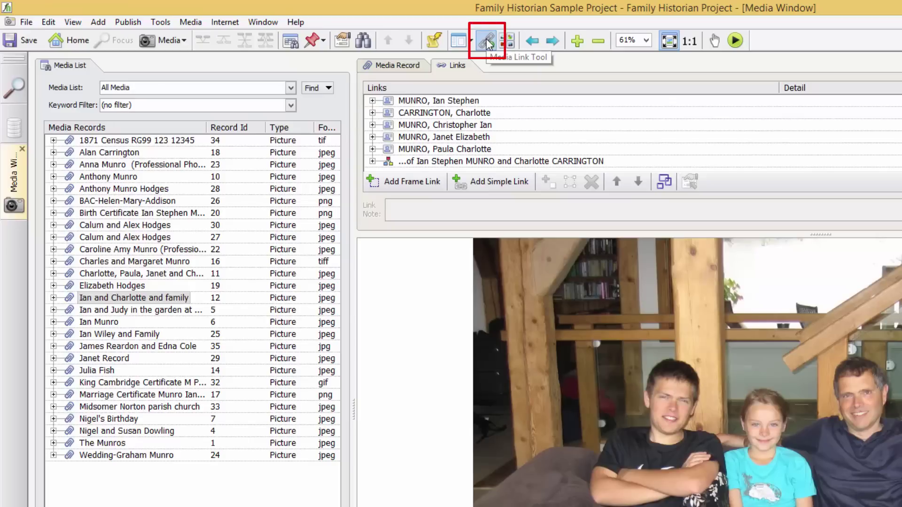
Open the Media Link Tool and select the root person's individual record
{"action": "left_click", "coordinate": [487, 44]}
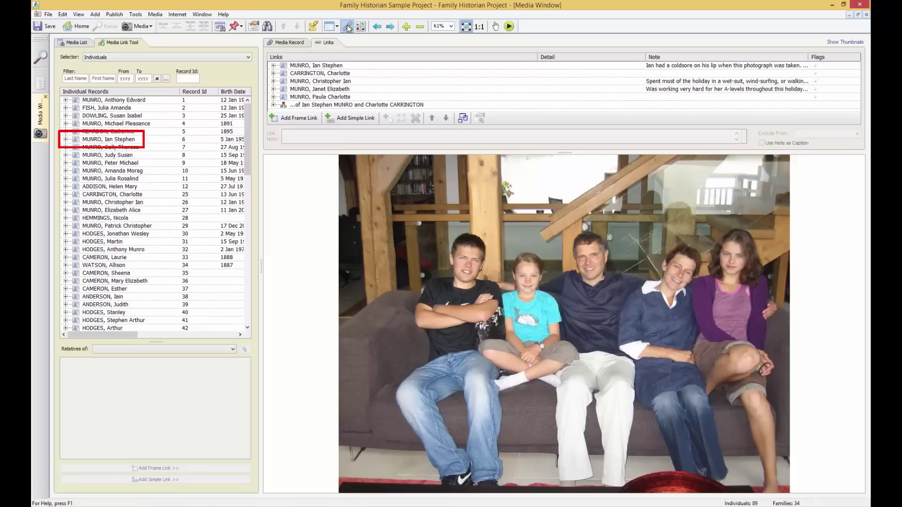
{"action": "left_click", "coordinate": [103, 140]}
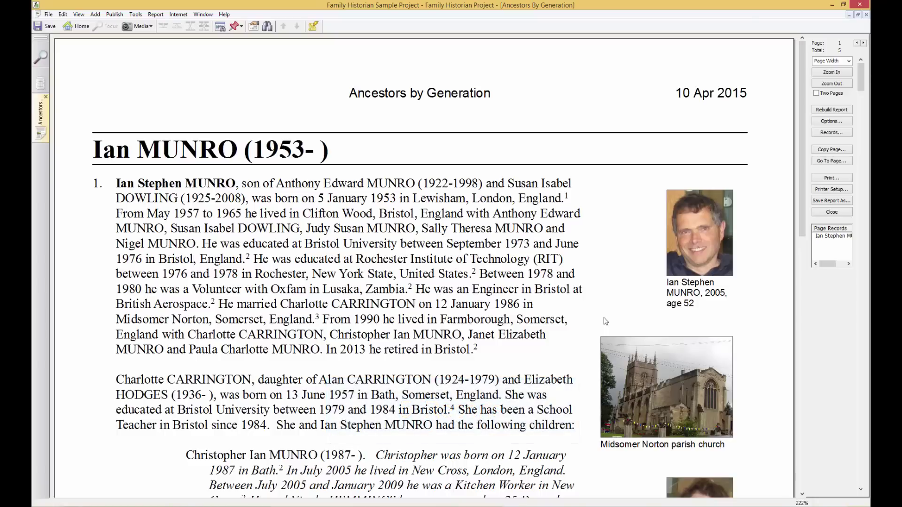
Set the Ancestors by Generation report to Whole Page view and examine its pages through to the index and back
{"action": "left_click", "coordinate": [849, 60]}
{"action": "left_click", "coordinate": [825, 120]}
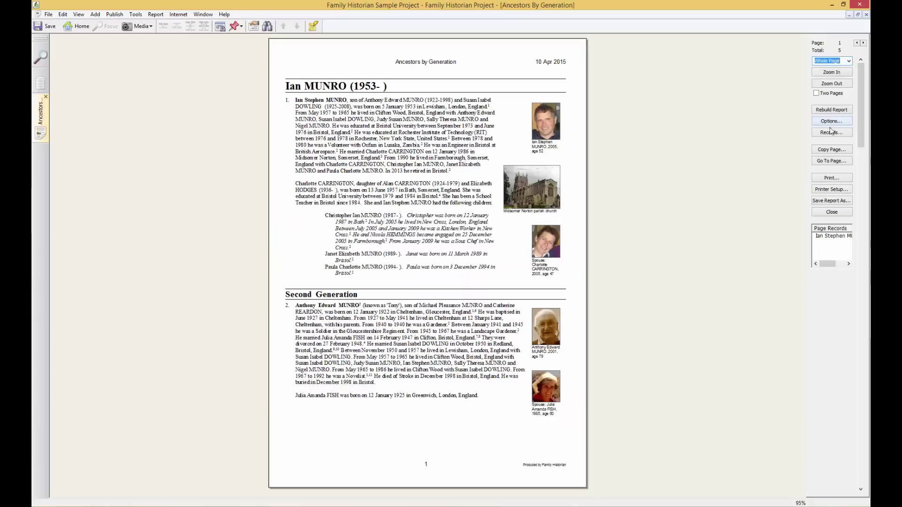
{"action": "scroll", "coordinate": [863, 421], "scroll_direction": "down", "scroll_amount": 1}
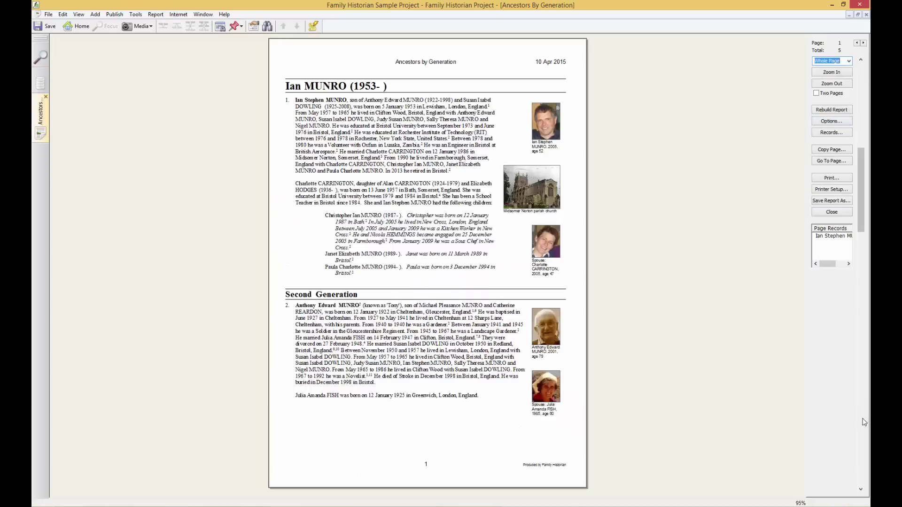
{"action": "scroll", "coordinate": [864, 422], "scroll_direction": "down", "scroll_amount": 1}
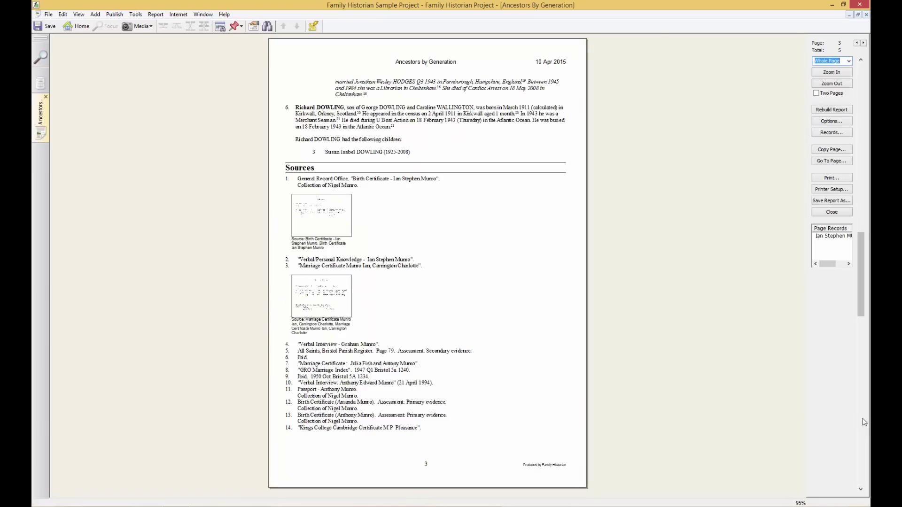
{"action": "scroll", "coordinate": [862, 425], "scroll_direction": "down", "scroll_amount": 1}
{"action": "scroll", "coordinate": [862, 437], "scroll_direction": "down", "scroll_amount": 1}
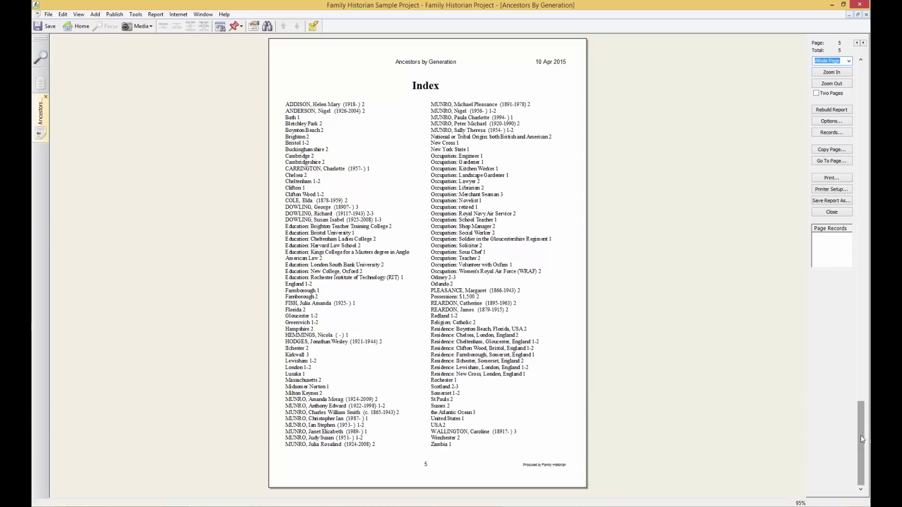
{"action": "scroll", "coordinate": [854, 300], "scroll_direction": "up", "scroll_amount": 1}
{"action": "scroll", "coordinate": [859, 244], "scroll_direction": "up", "scroll_amount": 1}
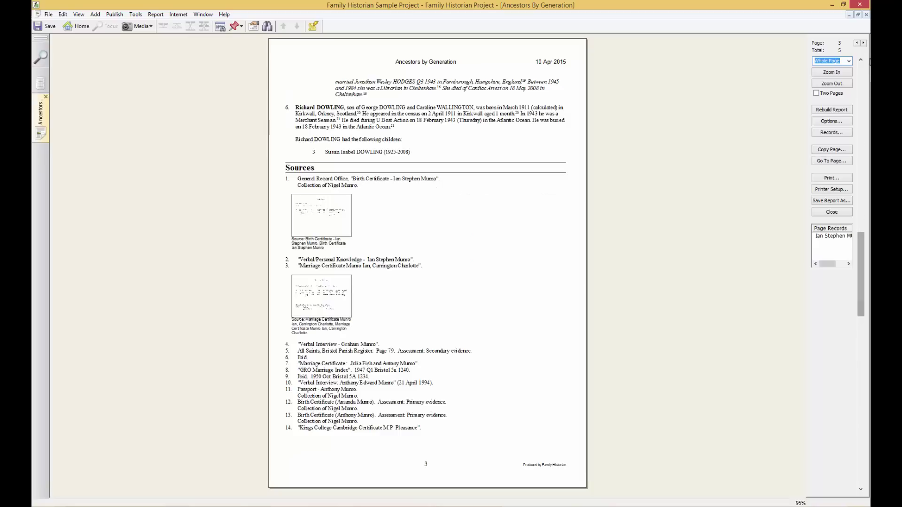
{"action": "scroll", "coordinate": [860, 75], "scroll_direction": "up", "scroll_amount": 2}
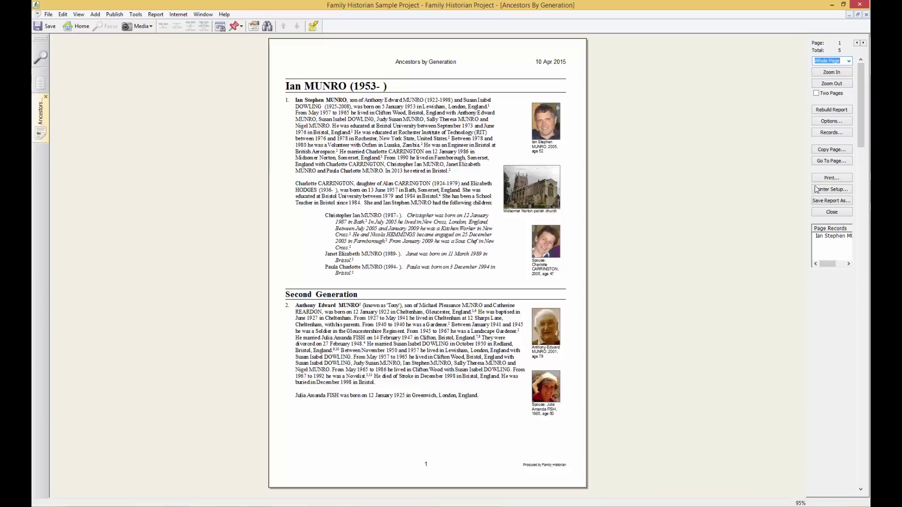
Examine the report's picture, source, index, format, page layout and privacy options without changing them, and open the report's save choices
{"action": "left_click", "coordinate": [829, 122]}
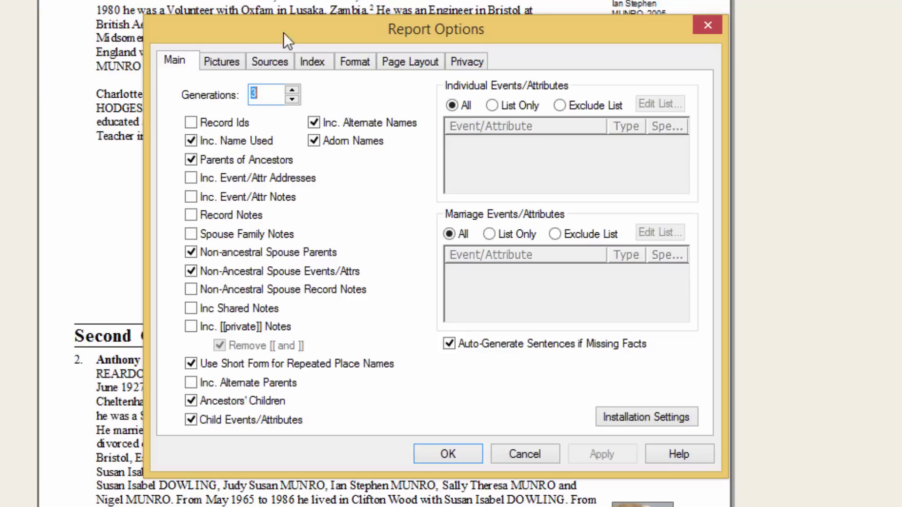
{"action": "left_click", "coordinate": [232, 57]}
{"action": "left_click", "coordinate": [272, 59]}
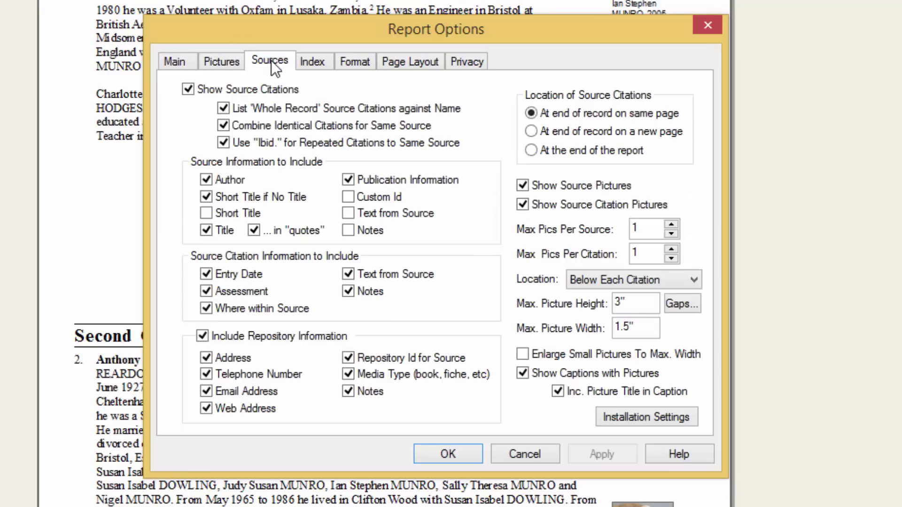
{"action": "left_click", "coordinate": [312, 62]}
{"action": "left_click", "coordinate": [355, 70]}
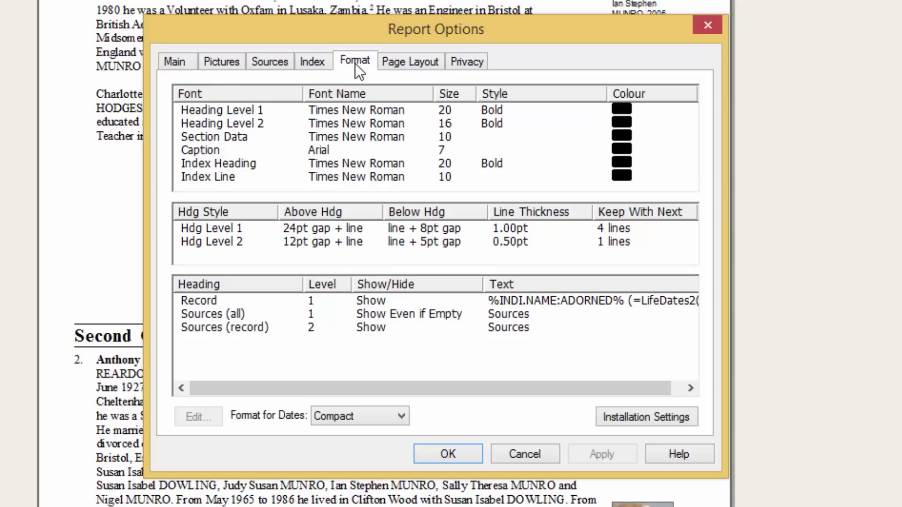
{"action": "left_click", "coordinate": [410, 60]}
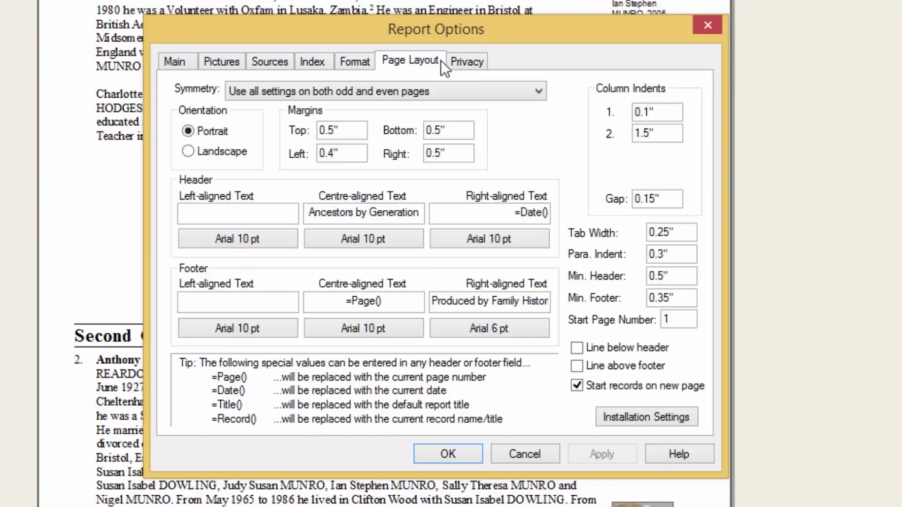
{"action": "left_click", "coordinate": [466, 66]}
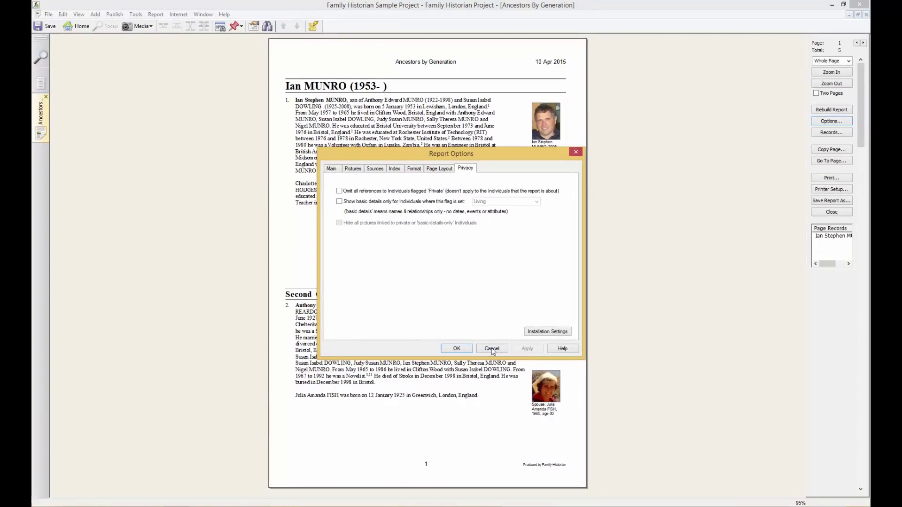
{"action": "left_click", "coordinate": [492, 348]}
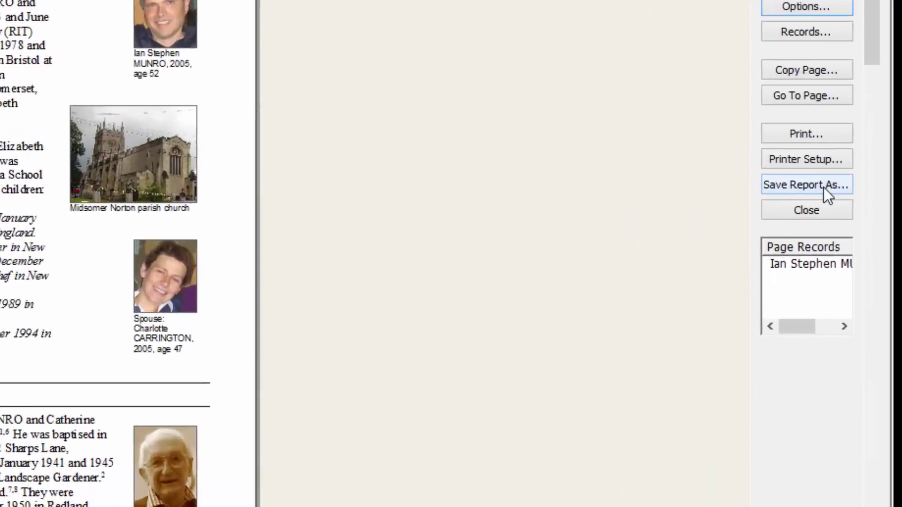
{"action": "left_click", "coordinate": [834, 195]}
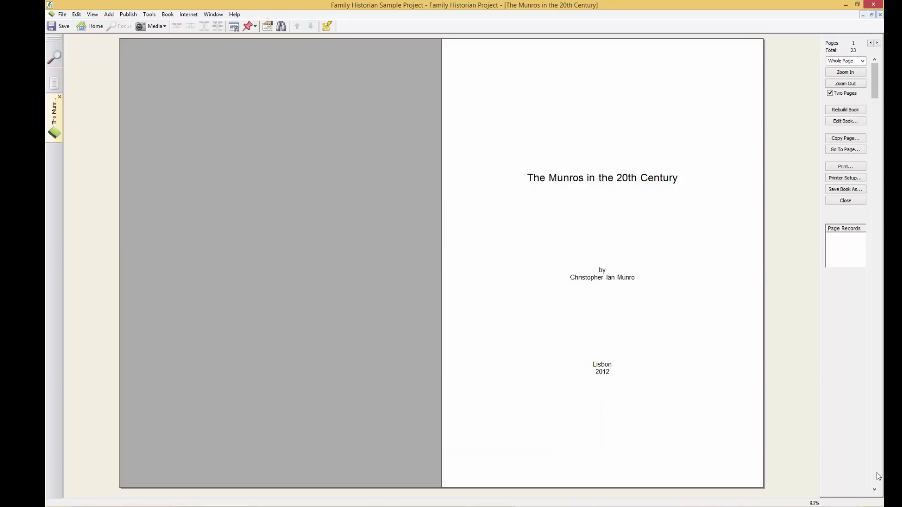
Page through the book The Munros in the 20th Century from its title page to the ancestors chapter
{"action": "scroll", "coordinate": [877, 475], "scroll_direction": "down", "scroll_amount": 1}
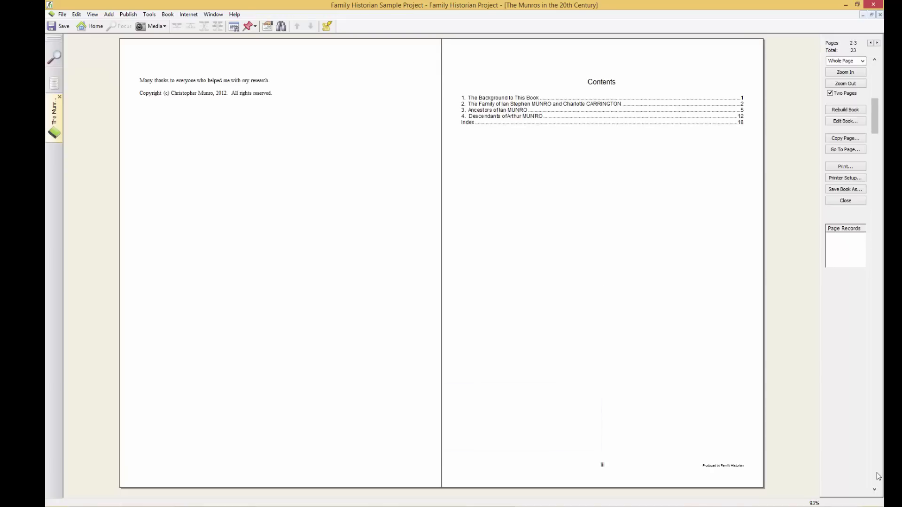
{"action": "scroll", "coordinate": [877, 475], "scroll_direction": "down", "scroll_amount": 1}
{"action": "scroll", "coordinate": [877, 476], "scroll_direction": "down", "scroll_amount": 1}
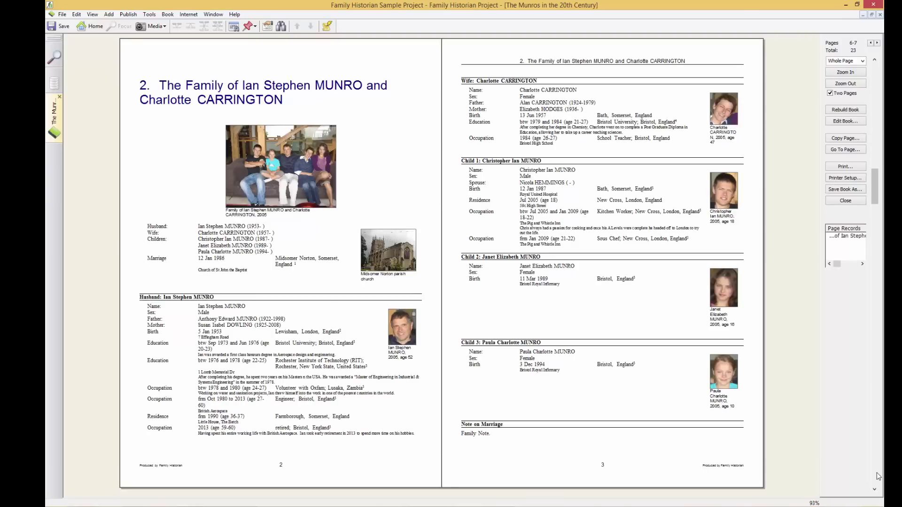
{"action": "scroll", "coordinate": [878, 476], "scroll_direction": "down", "scroll_amount": 1}
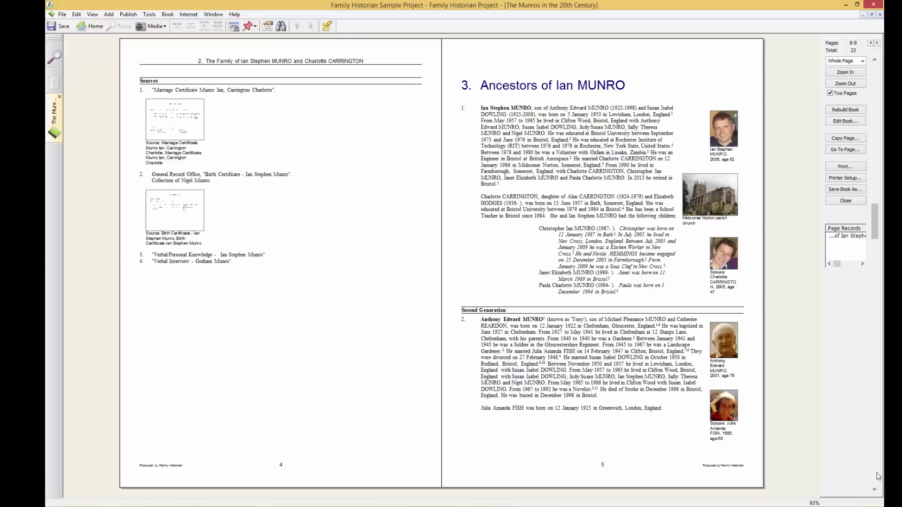
{"action": "scroll", "coordinate": [878, 477], "scroll_direction": "down", "scroll_amount": 1}
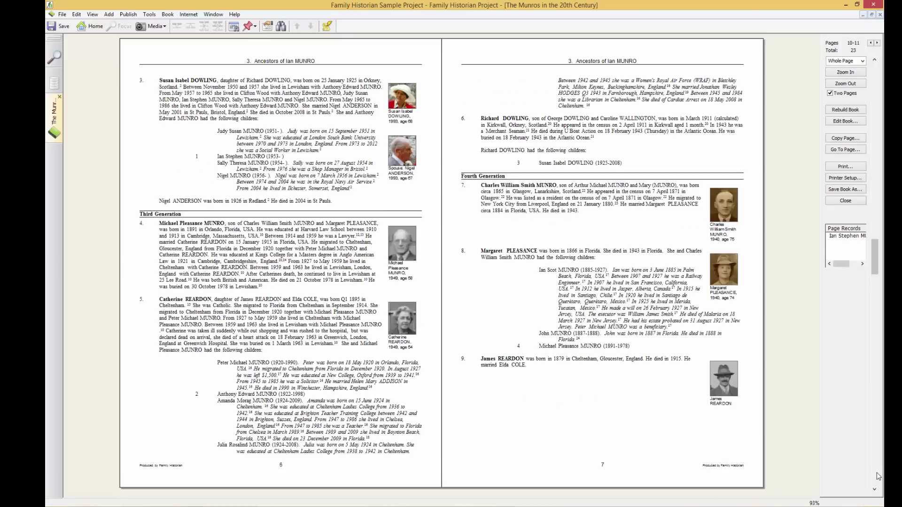
Page through the rest of the book from the ancestors chapter to the final index pages
{"action": "scroll", "coordinate": [877, 476], "scroll_direction": "down", "scroll_amount": 1}
{"action": "scroll", "coordinate": [878, 476], "scroll_direction": "down", "scroll_amount": 1}
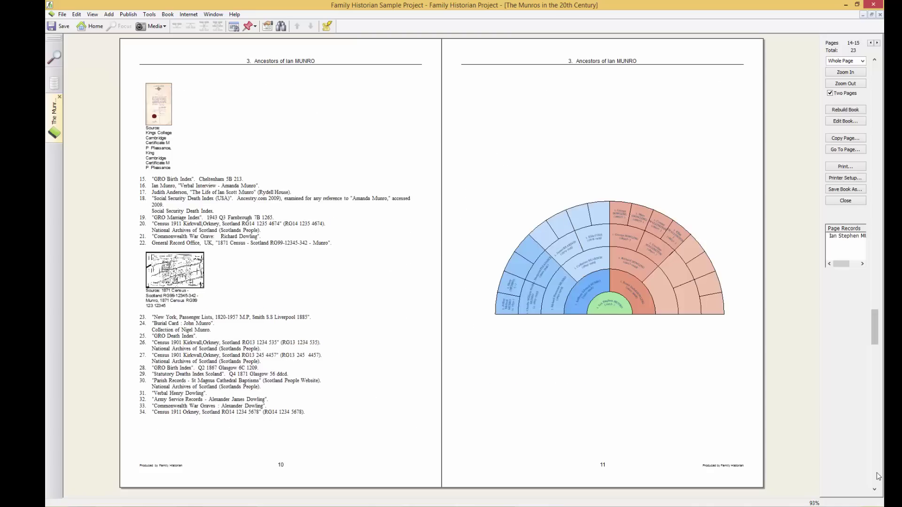
{"action": "scroll", "coordinate": [878, 476], "scroll_direction": "down", "scroll_amount": 1}
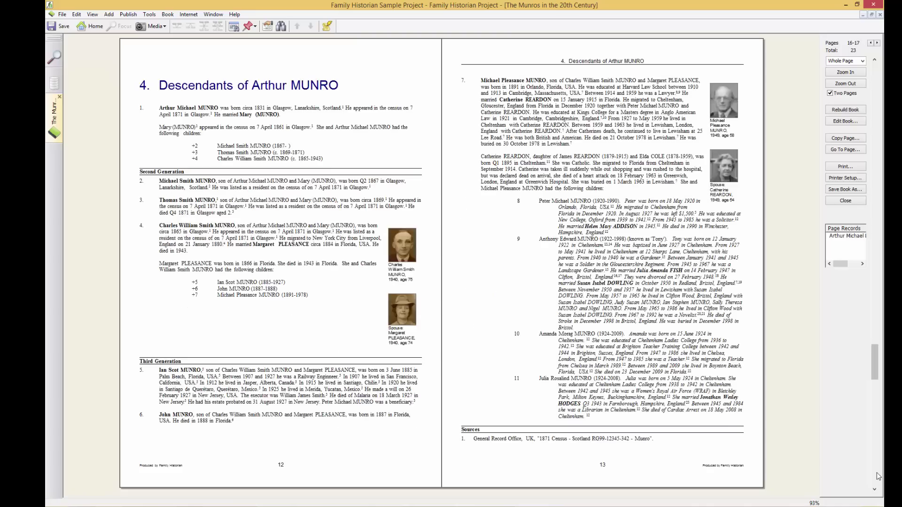
{"action": "scroll", "coordinate": [878, 476], "scroll_direction": "down", "scroll_amount": 1}
{"action": "scroll", "coordinate": [877, 476], "scroll_direction": "down", "scroll_amount": 1}
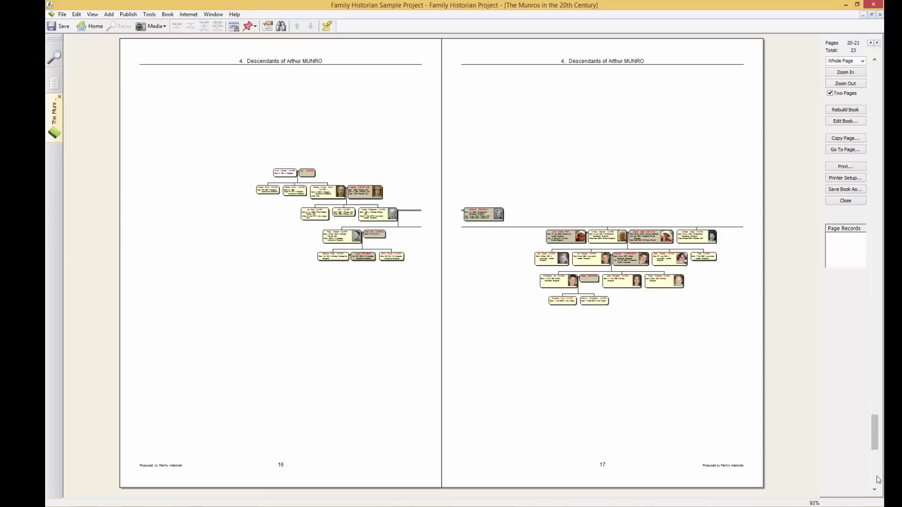
{"action": "scroll", "coordinate": [877, 477], "scroll_direction": "down", "scroll_amount": 1}
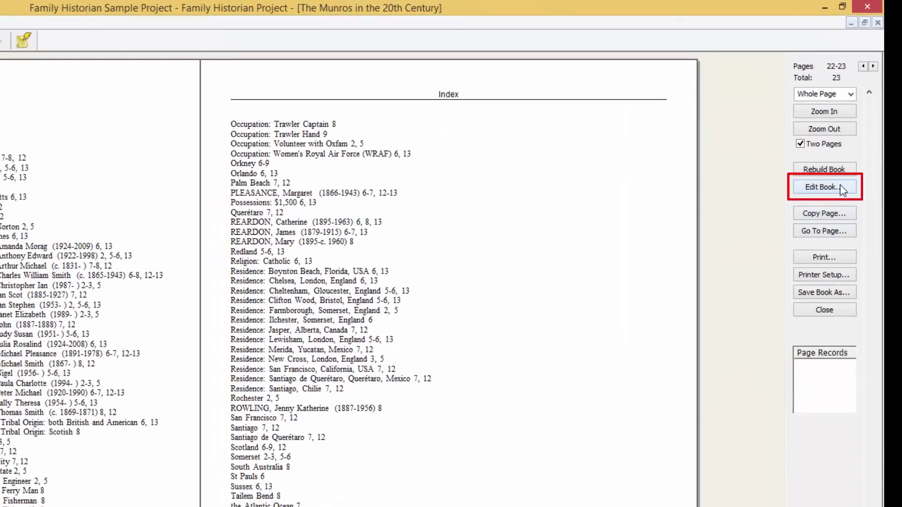
Examine the book's available and current items without changing them, and open the book's save choices
{"action": "left_click", "coordinate": [840, 187]}
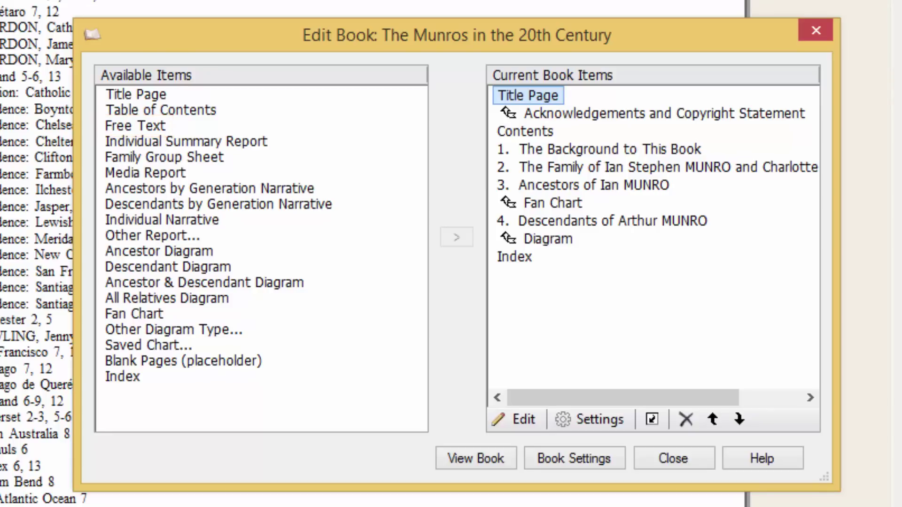
{"action": "left_click", "coordinate": [687, 462]}
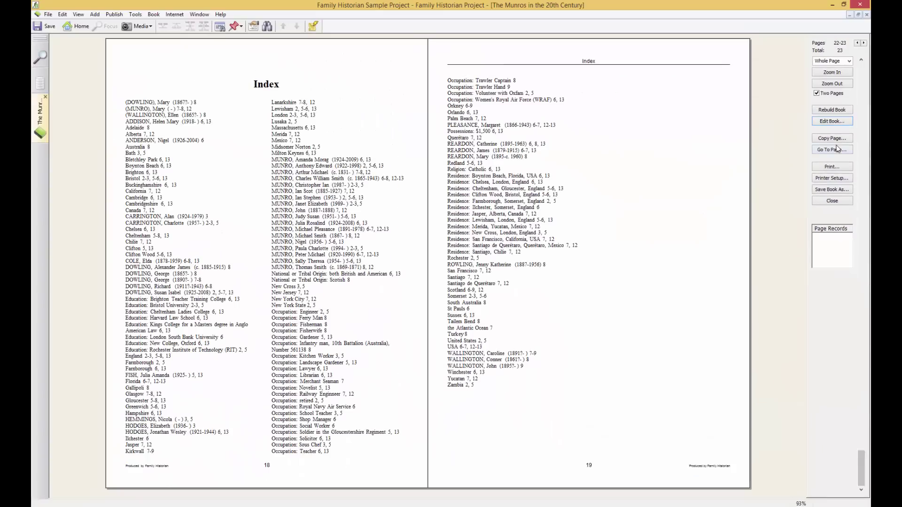
{"action": "left_click", "coordinate": [839, 190]}
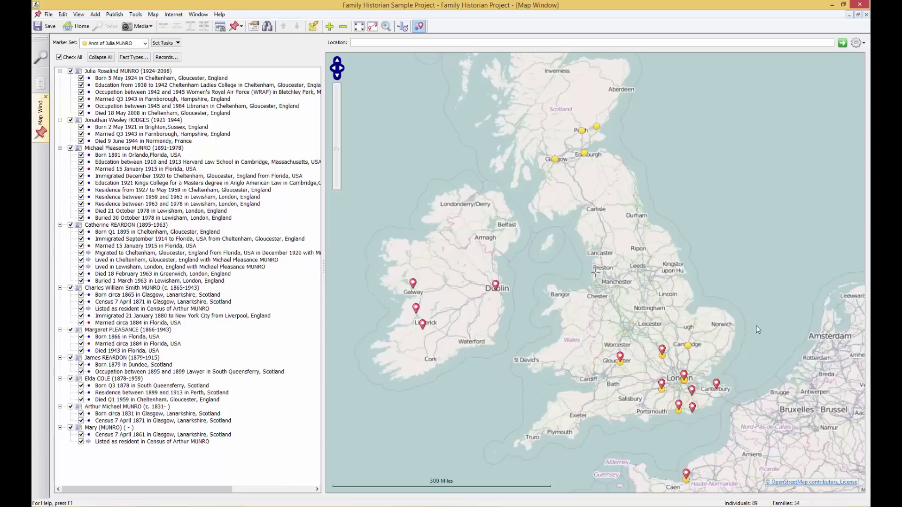
List the events at the Glasgow map marker and at the Cheltenham location of the residence shared with a husband
{"action": "left_click", "coordinate": [554, 160]}
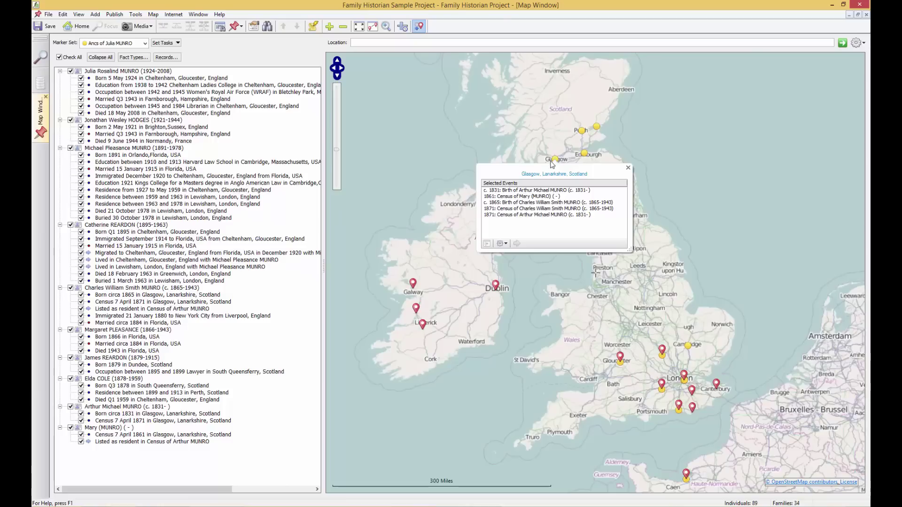
{"action": "left_click", "coordinate": [108, 261]}
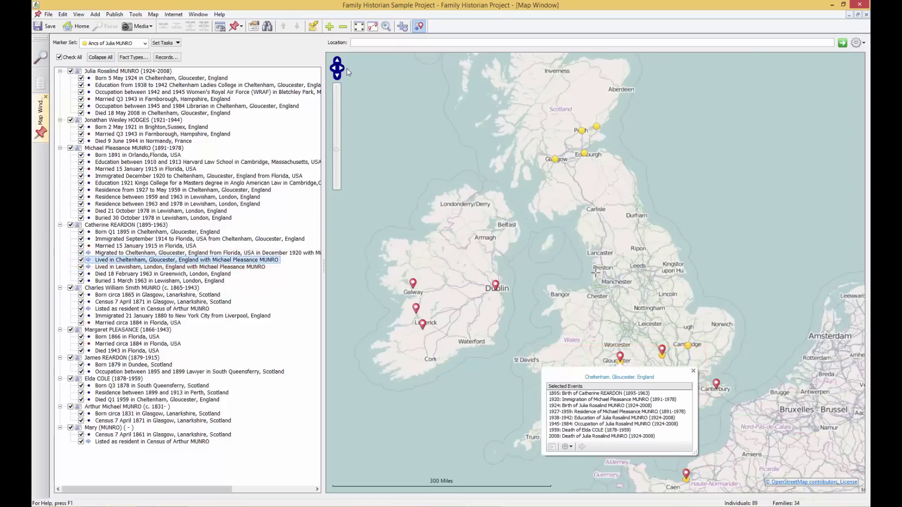
Filter the map markers by time to 1810–1880 and to 1810–1921, and turn the time slider off again
{"action": "left_click", "coordinate": [402, 29]}
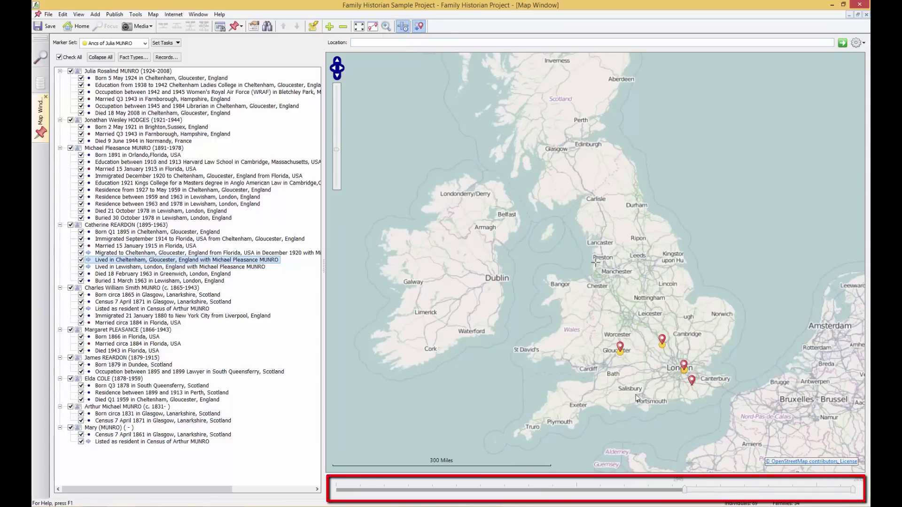
{"action": "mouse_move", "coordinate": [741, 492]}
{"action": "left_mouse_down"}
{"action": "mouse_move", "coordinate": [643, 499]}
{"action": "mouse_move", "coordinate": [381, 490]}
{"action": "mouse_move", "coordinate": [654, 489]}
{"action": "mouse_move", "coordinate": [406, 490]}
{"action": "left_mouse_up"}
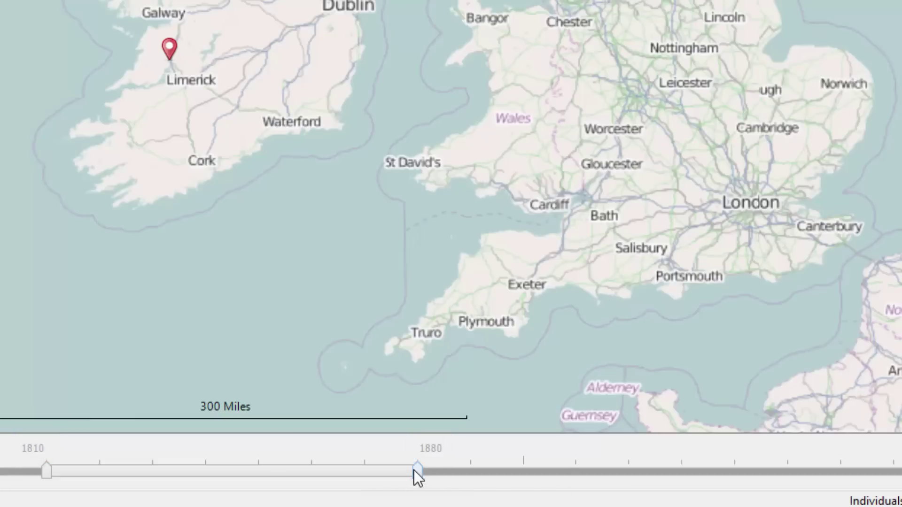
{"action": "mouse_move", "coordinate": [415, 470]}
{"action": "left_mouse_down"}
{"action": "mouse_move", "coordinate": [183, 473]}
{"action": "mouse_move", "coordinate": [345, 480]}
{"action": "mouse_move", "coordinate": [810, 458]}
{"action": "mouse_move", "coordinate": [636, 459]}
{"action": "left_mouse_up"}
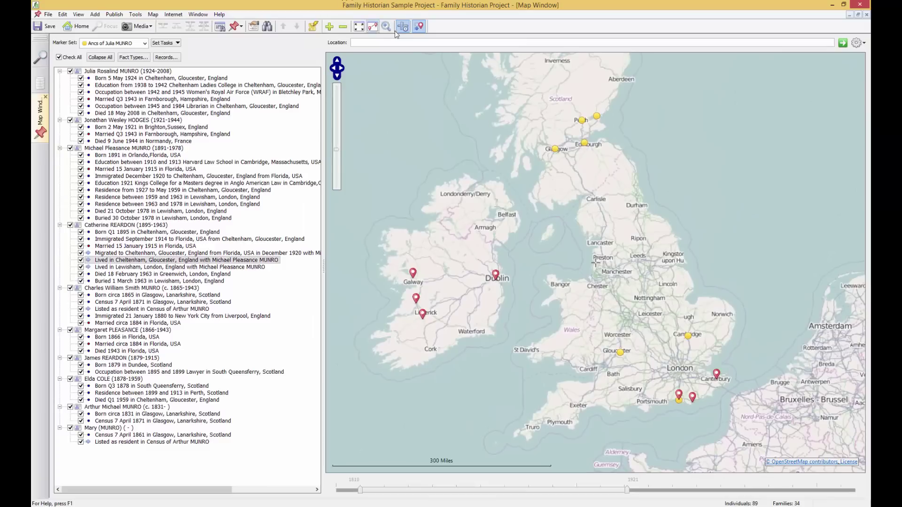
{"action": "left_click", "coordinate": [402, 27]}
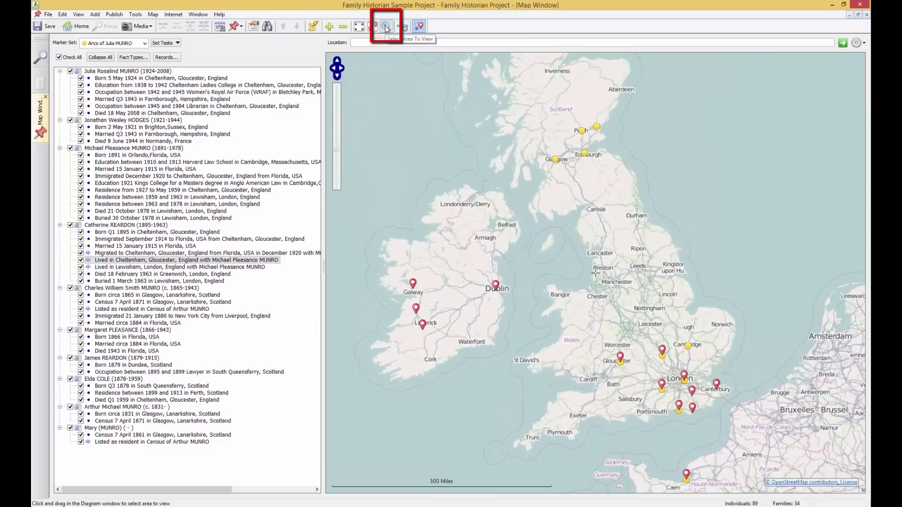
List all events at the Lewisham marker in London and enlarge the event list to show every entry
{"action": "left_click", "coordinate": [386, 27]}
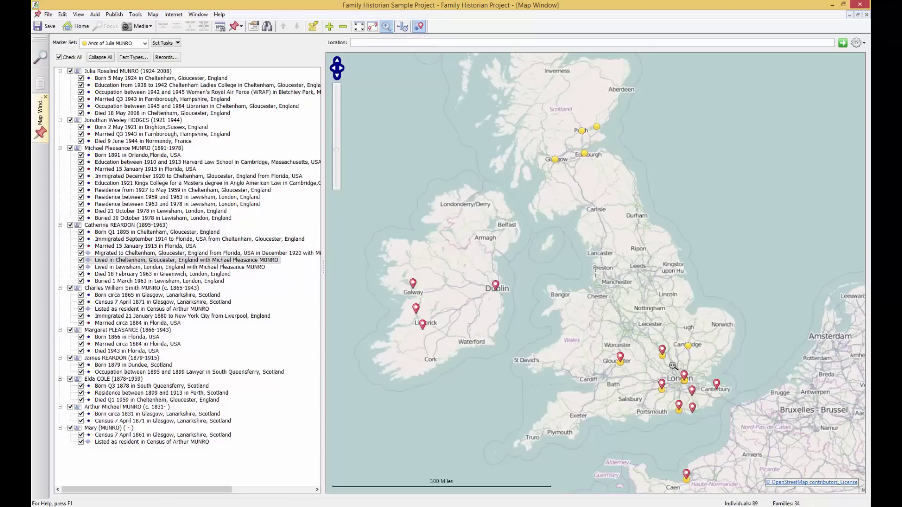
{"action": "left_click_drag", "start_coordinate": [674, 370], "coordinate": [697, 389]}
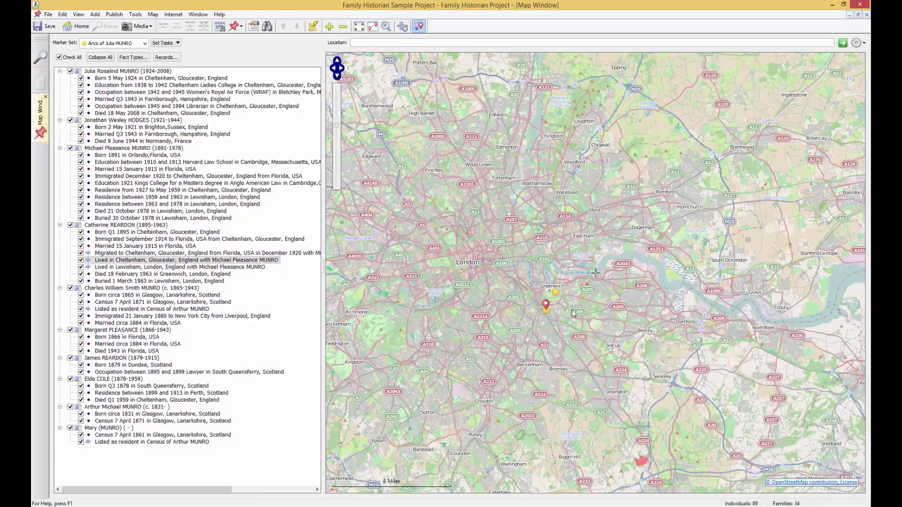
{"action": "left_click", "coordinate": [546, 311]}
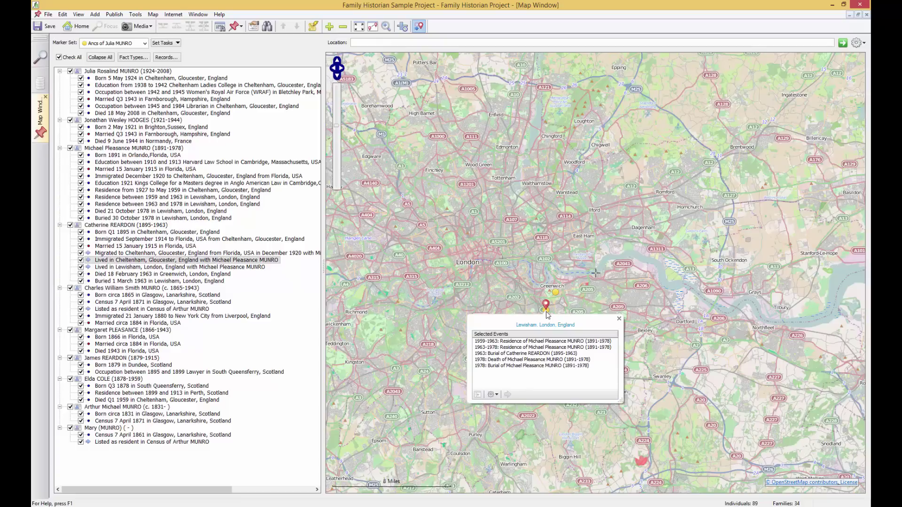
{"action": "left_click", "coordinate": [491, 394]}
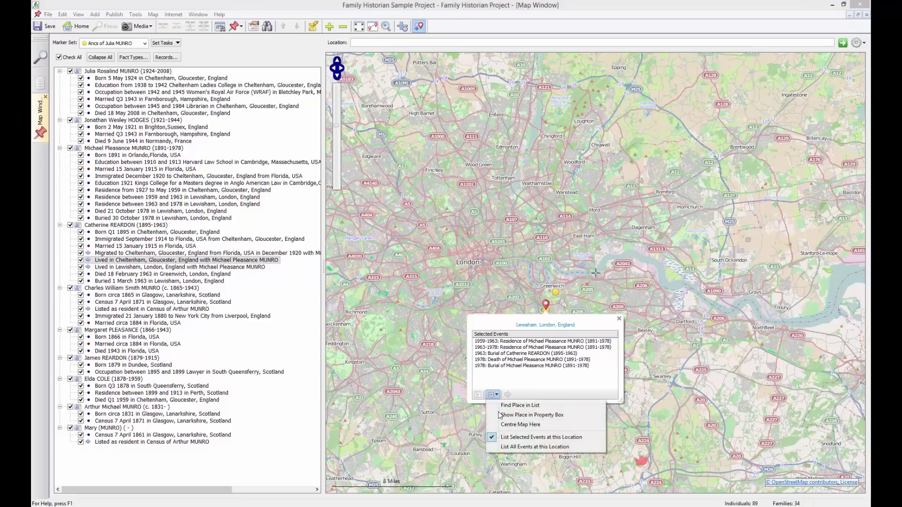
{"action": "left_click", "coordinate": [531, 448]}
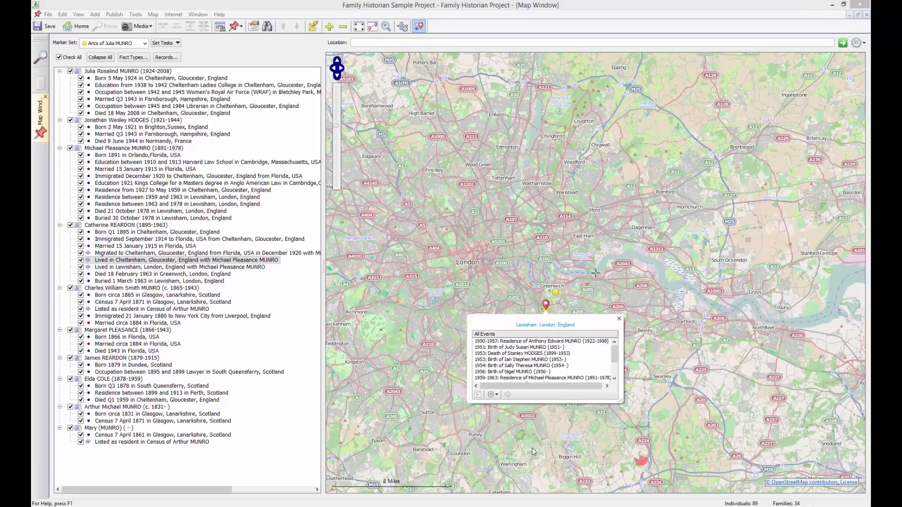
{"action": "left_click_drag", "start_coordinate": [620, 399], "coordinate": [628, 428]}
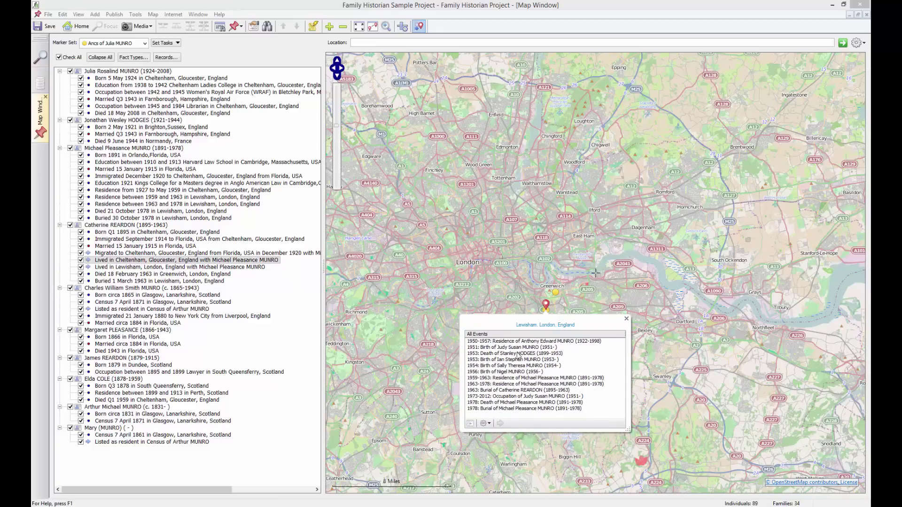
Open the 1956 birth from the Lewisham event list in the person's property box and close the box
{"action": "left_click", "coordinate": [505, 373]}
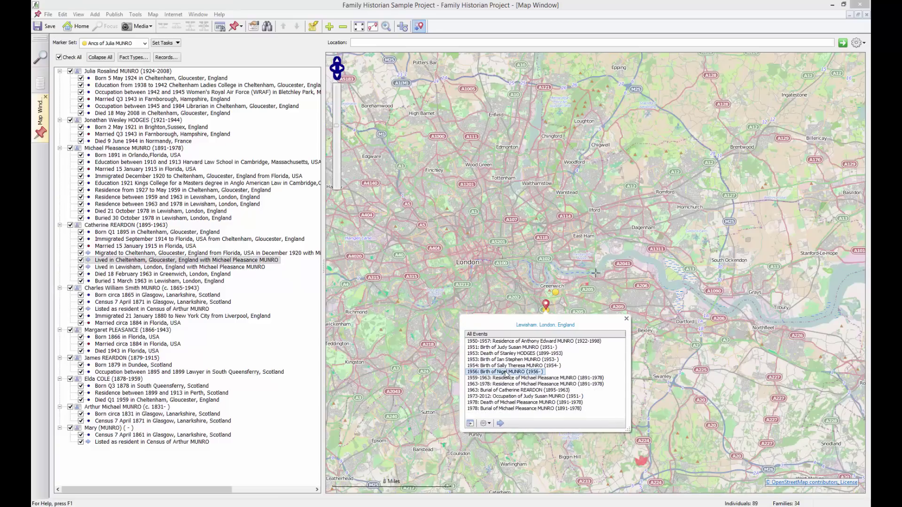
{"action": "left_click", "coordinate": [500, 423]}
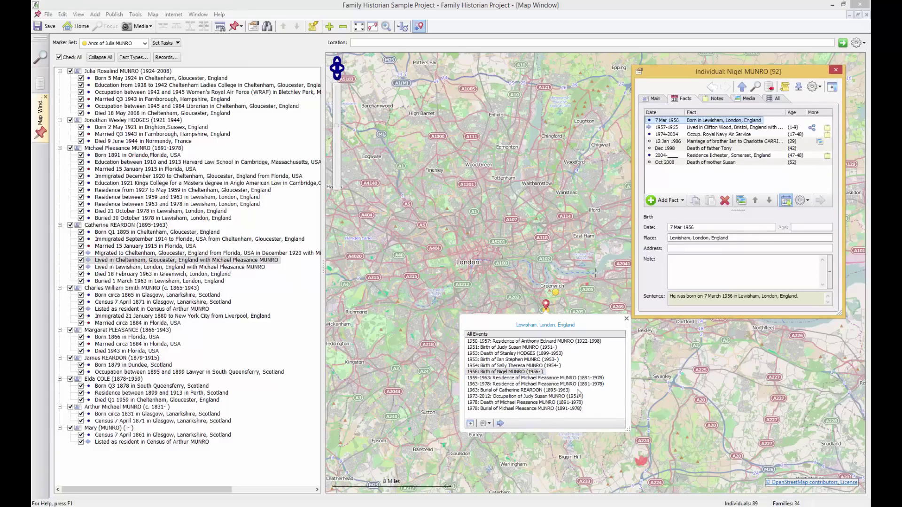
{"action": "left_click", "coordinate": [831, 86]}
Try the OSM Roads map style and switch the map back to OpenStreetMap
{"action": "left_click", "coordinate": [860, 45]}
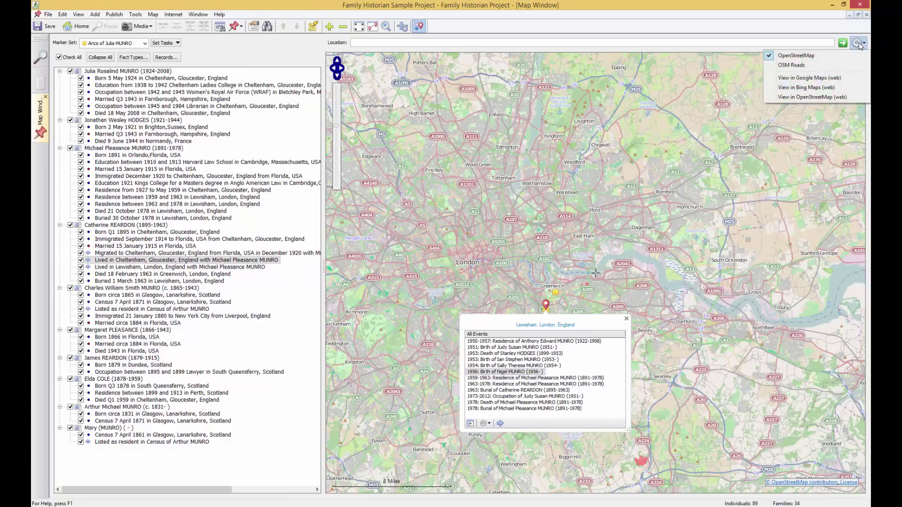
{"action": "left_click", "coordinate": [808, 68]}
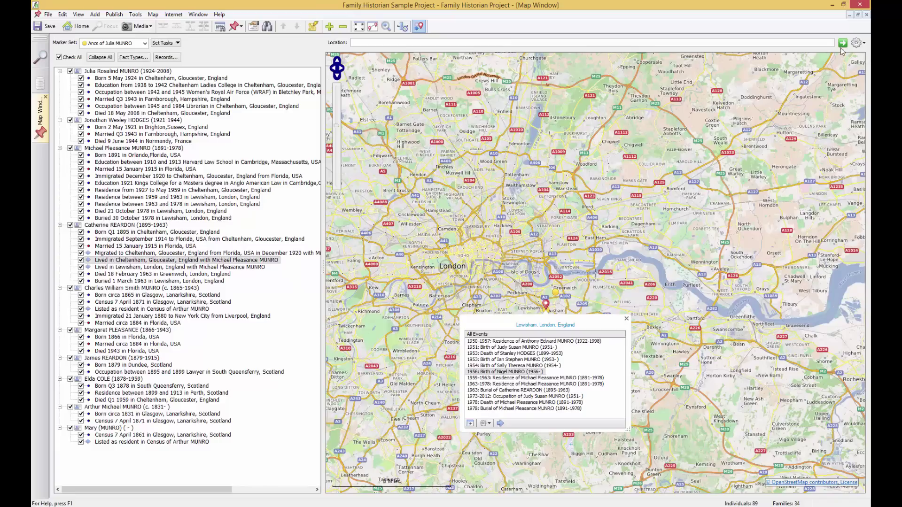
{"action": "left_click", "coordinate": [857, 44]}
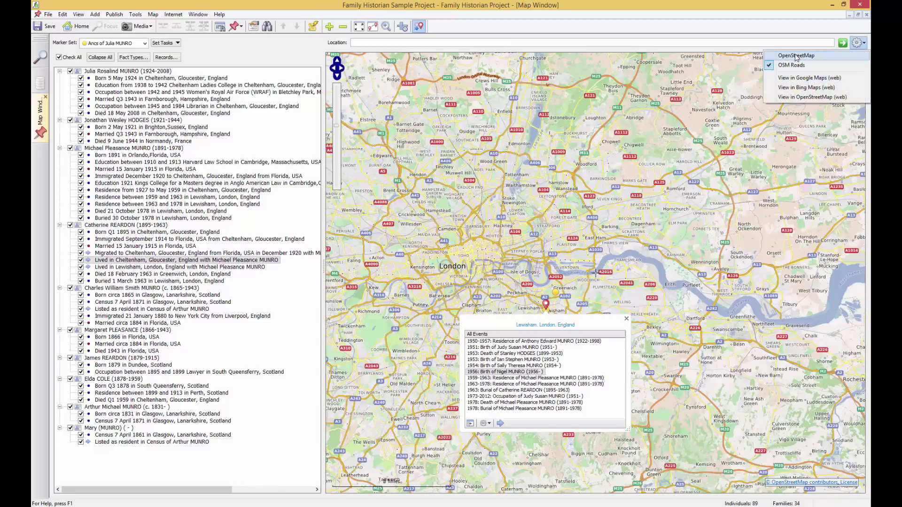
{"action": "left_click", "coordinate": [796, 58]}
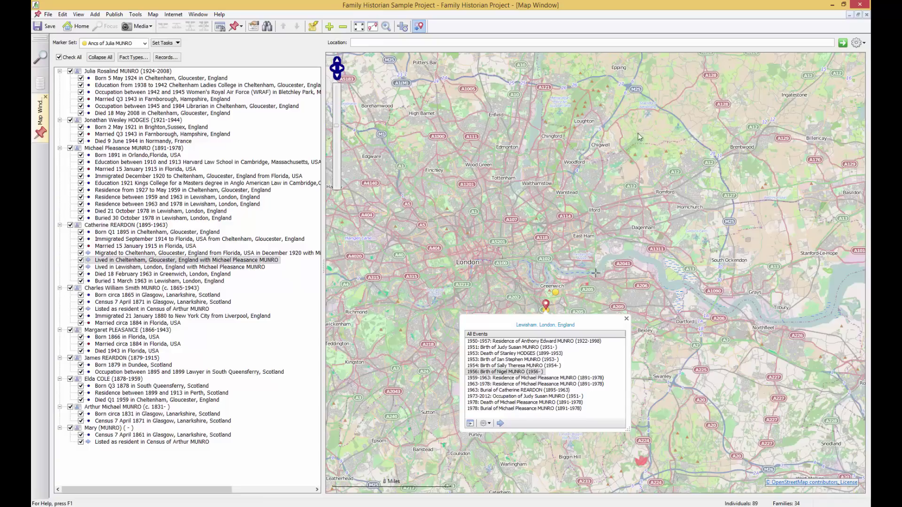
Fit the map view to all markers
{"action": "left_click", "coordinate": [360, 27]}
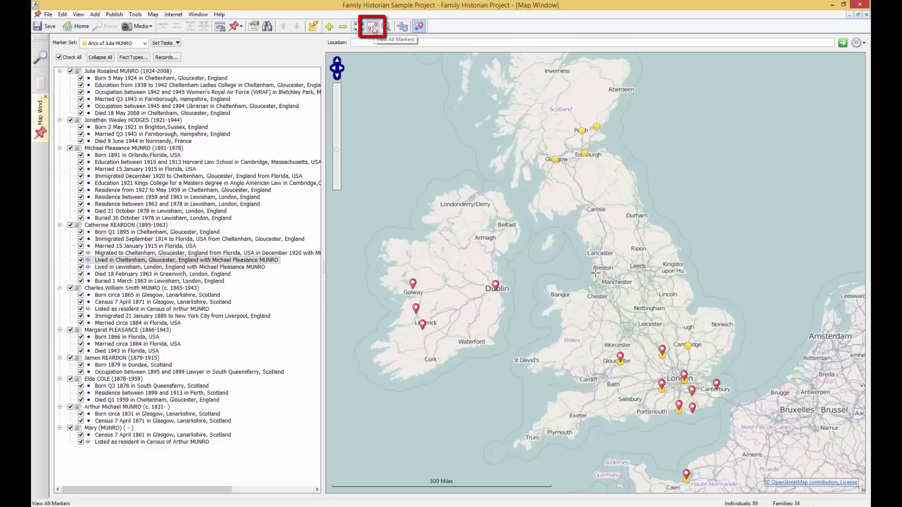
{"action": "left_click", "coordinate": [373, 27]}
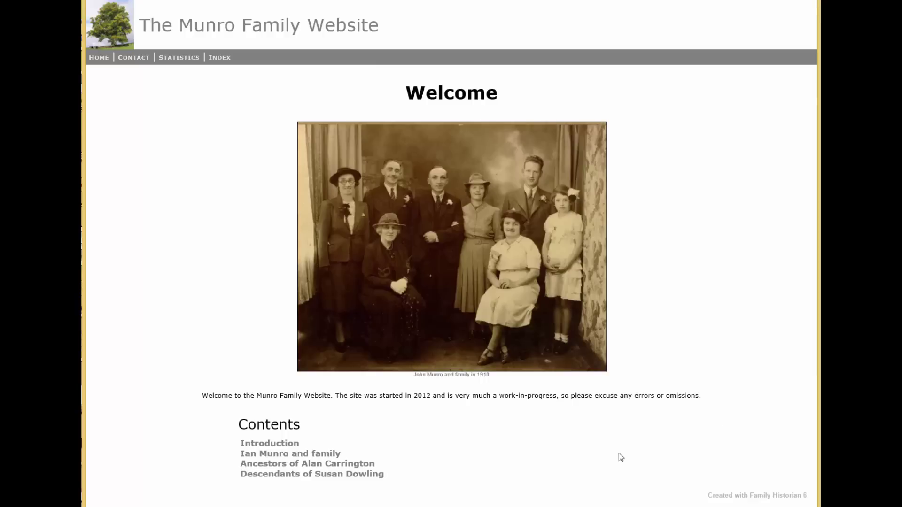
On the Munro Family Website, open the first family page in the contents and follow the husband's father back two generations
{"action": "left_click", "coordinate": [320, 455]}
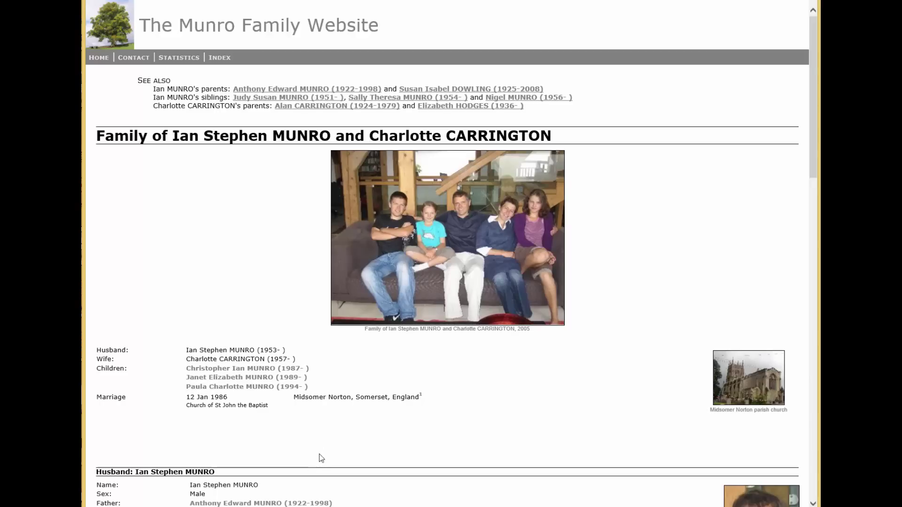
{"action": "left_click", "coordinate": [288, 90]}
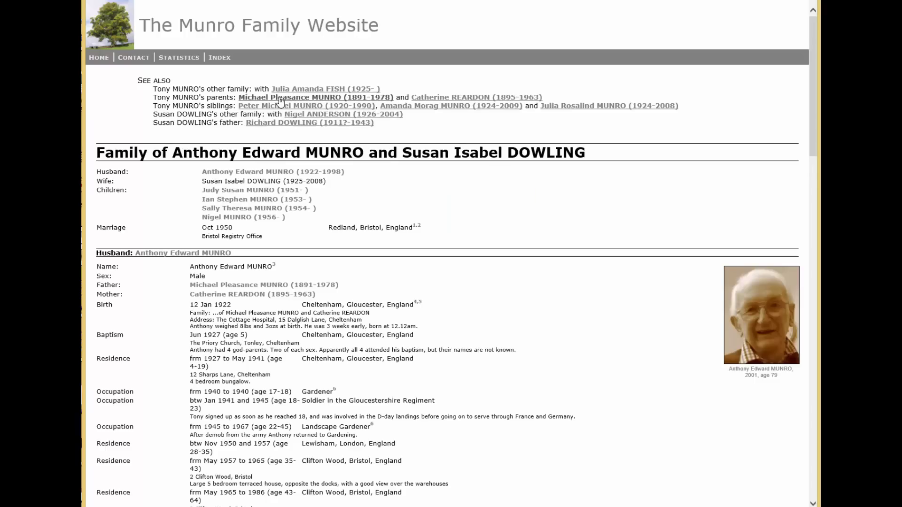
{"action": "left_click", "coordinate": [281, 99]}
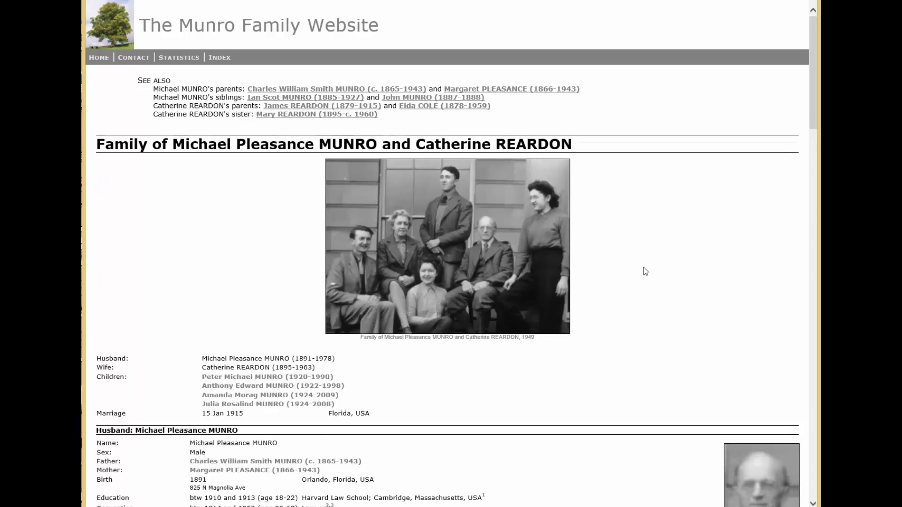
Look through the grandparents' family page down to the fourth child and enlarge the second child's 1993 spouse photo
{"action": "left_click", "coordinate": [813, 408]}
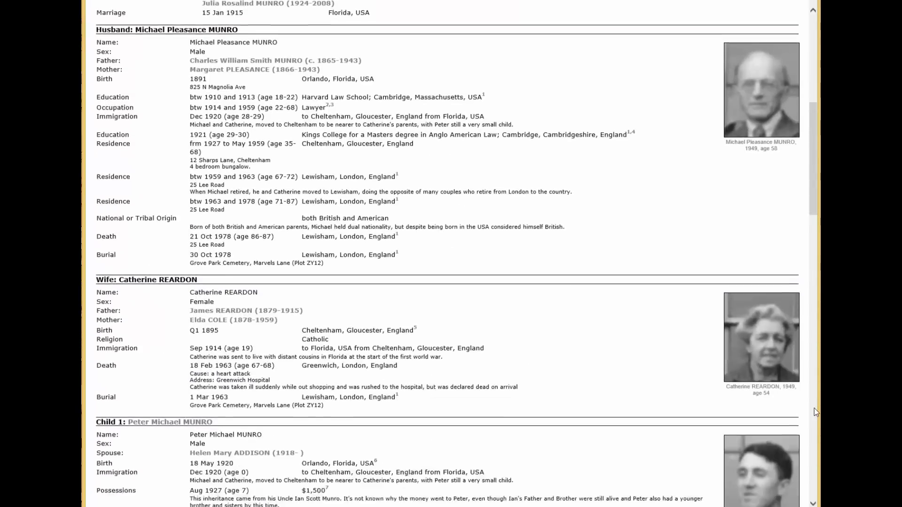
{"action": "left_click", "coordinate": [813, 408]}
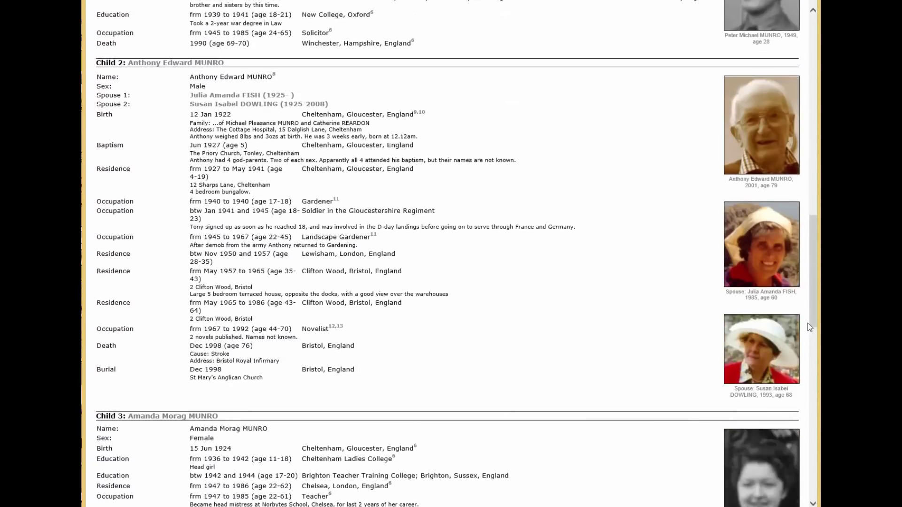
{"action": "left_click_drag", "start_coordinate": [813, 324], "coordinate": [815, 361]}
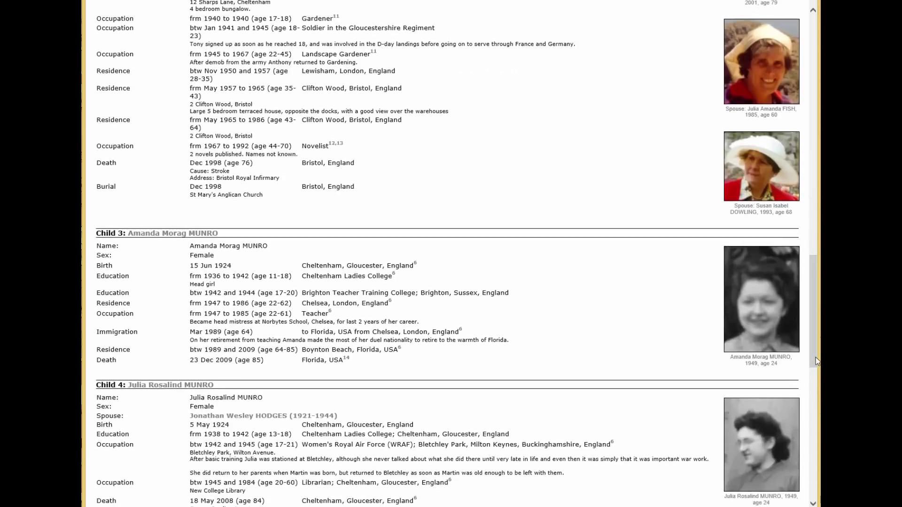
{"action": "left_click", "coordinate": [761, 179]}
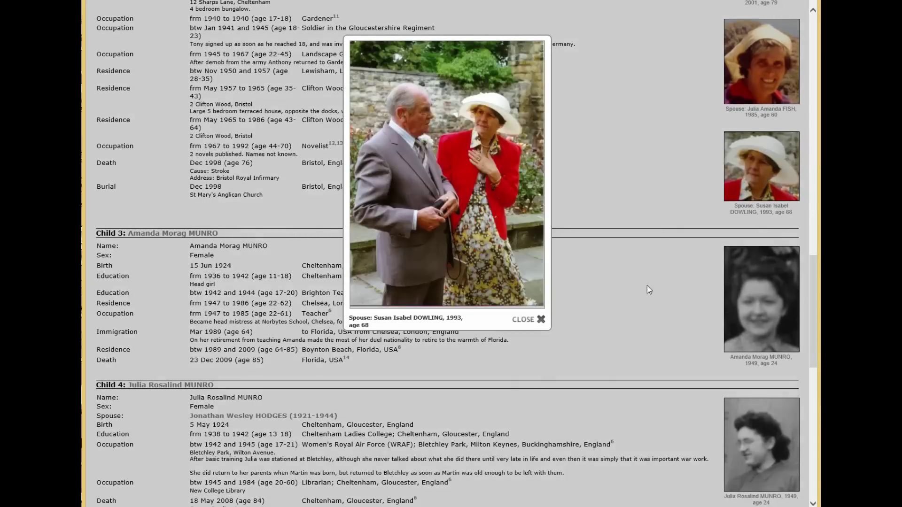